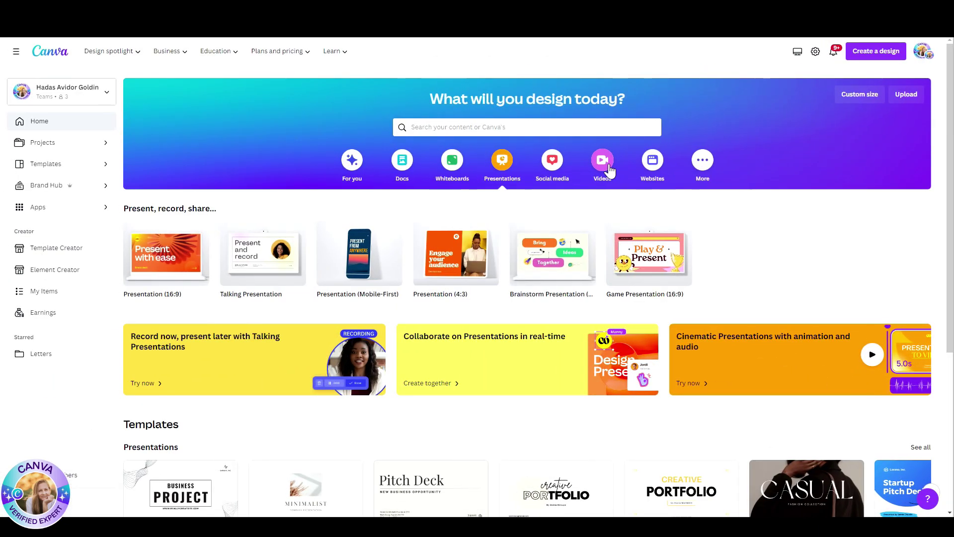
Create a blank video design and place the uploaded grandmother photo on the left
click(602, 161)
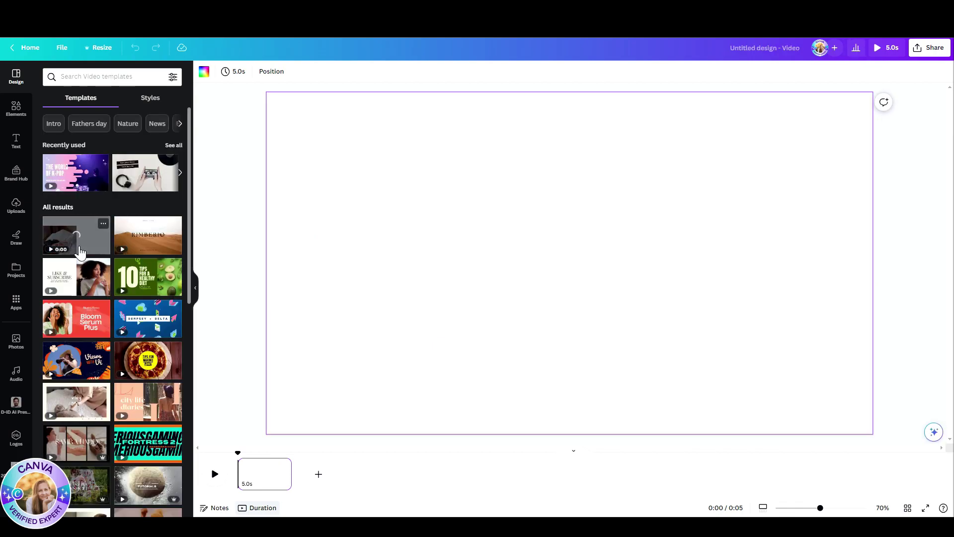
click(16, 205)
click(157, 271)
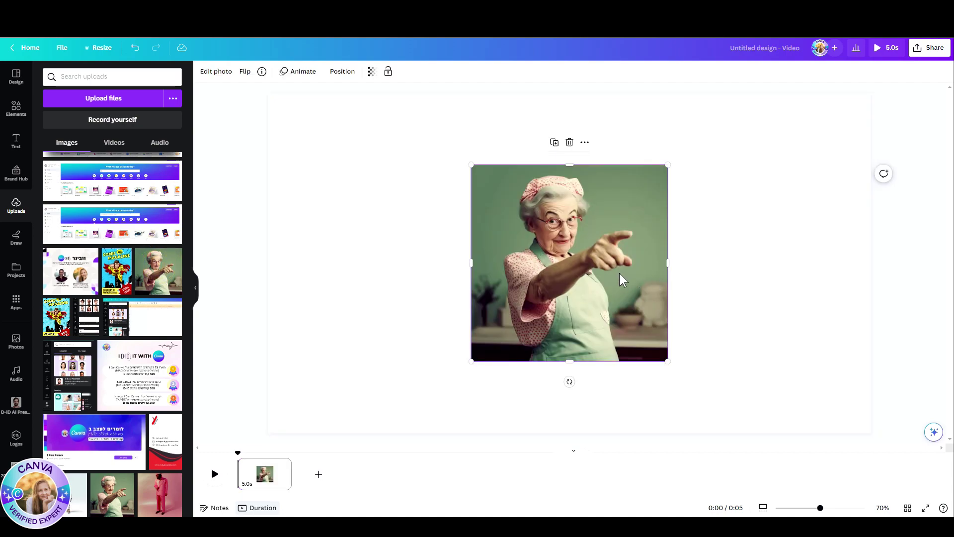
click(619, 274)
Add the pizza photo from Photos and scroll through the steam video results
click(16, 341)
click(171, 122)
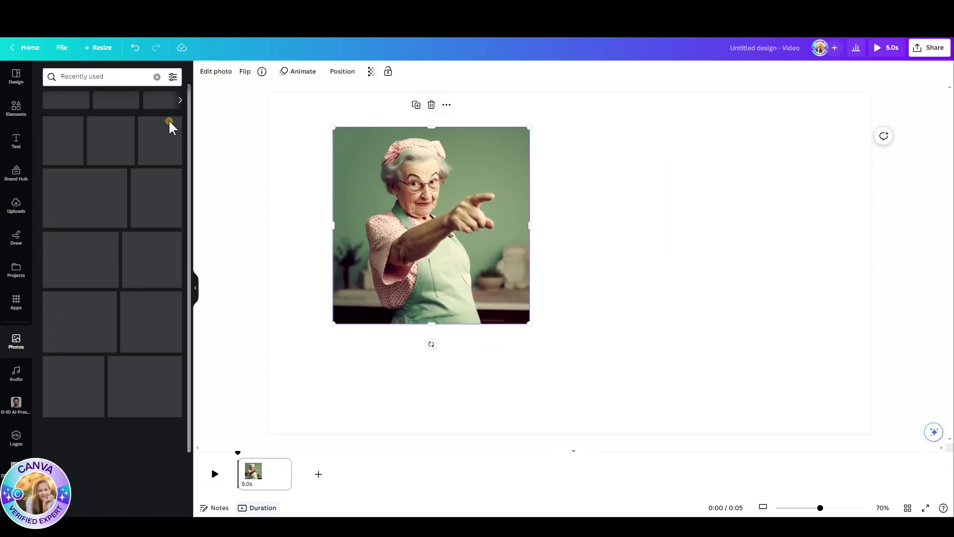
scroll(98, 418, down, 10)
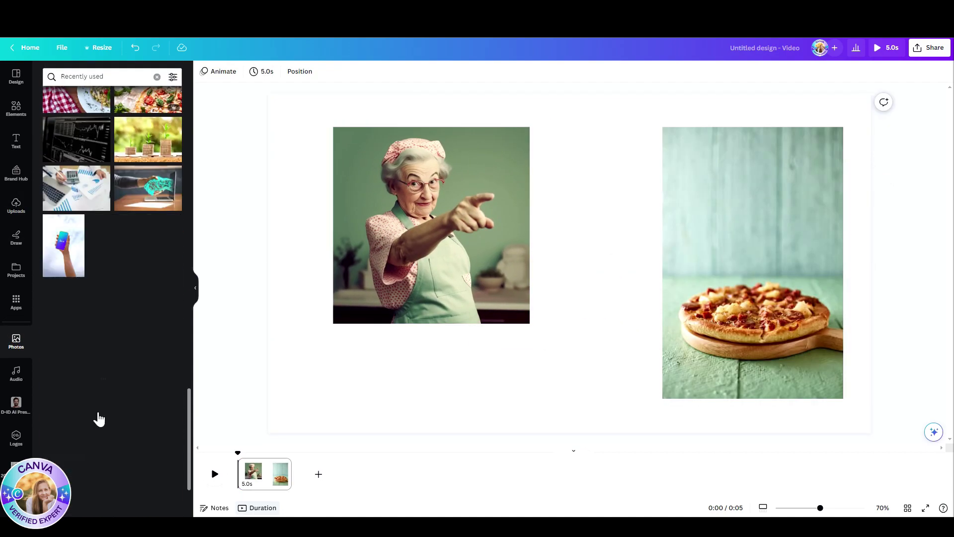
scroll(94, 407, down, 5)
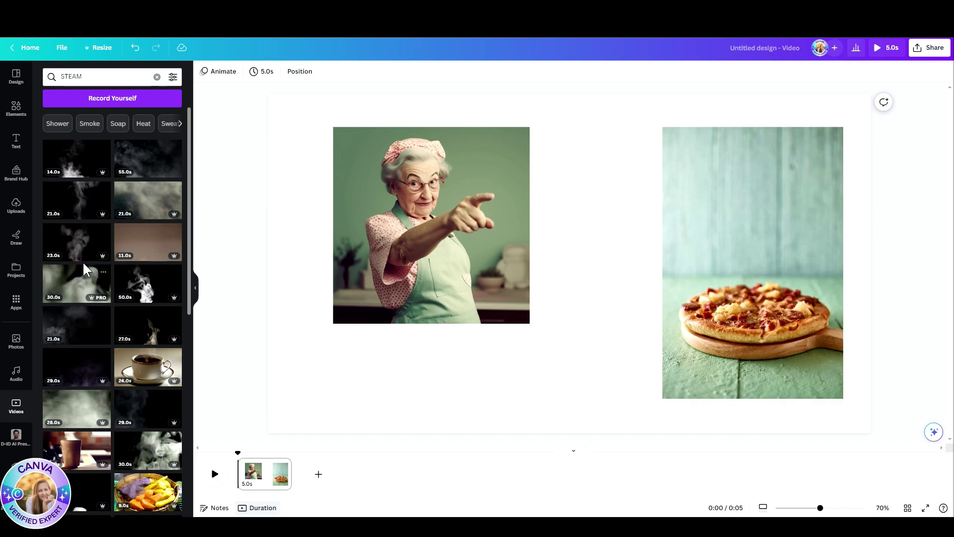
Add the 29-second steam video and place a flipped speech bubble over the pizza photo
click(84, 378)
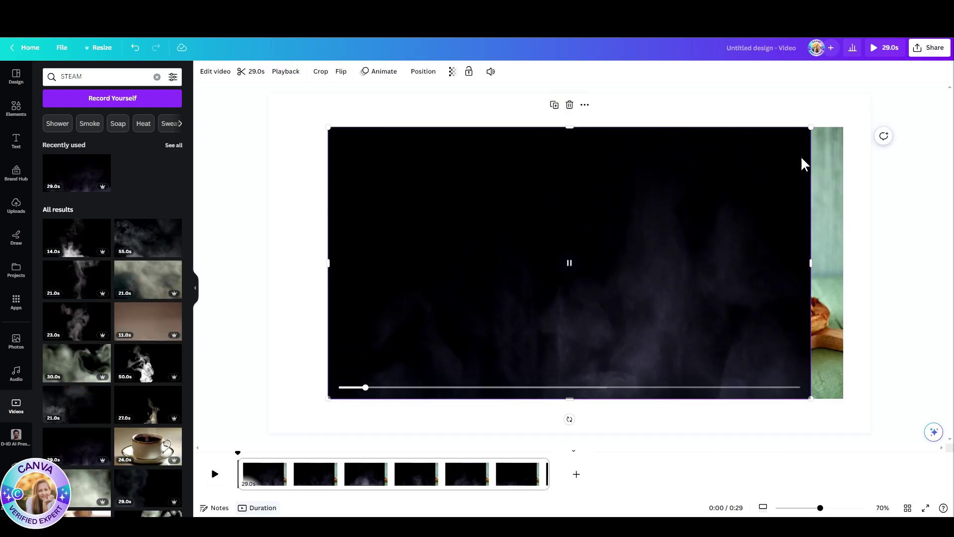
key(ctrl+z)
click(16, 107)
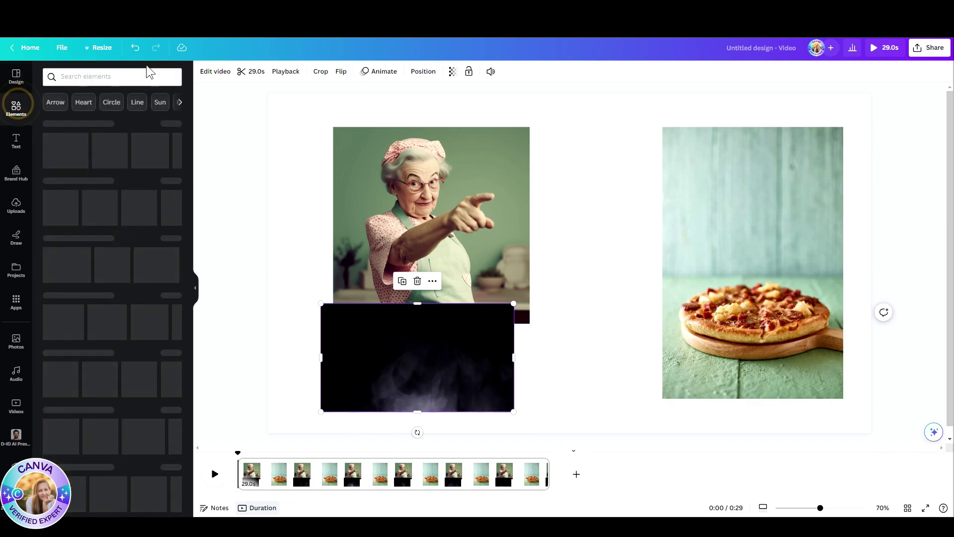
click(137, 77)
text(SPE)
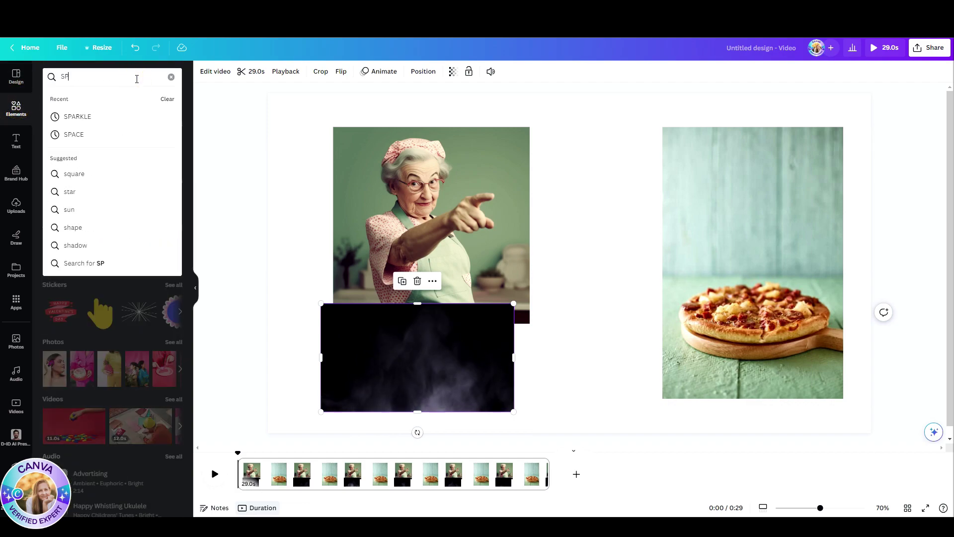
text(ECH BUBLE)
key(Return)
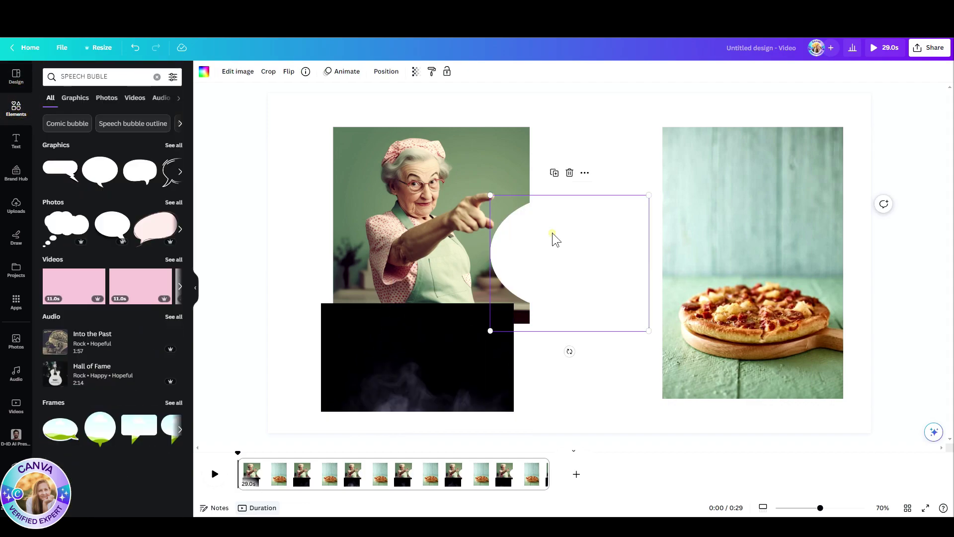
drag(553, 232, 683, 162)
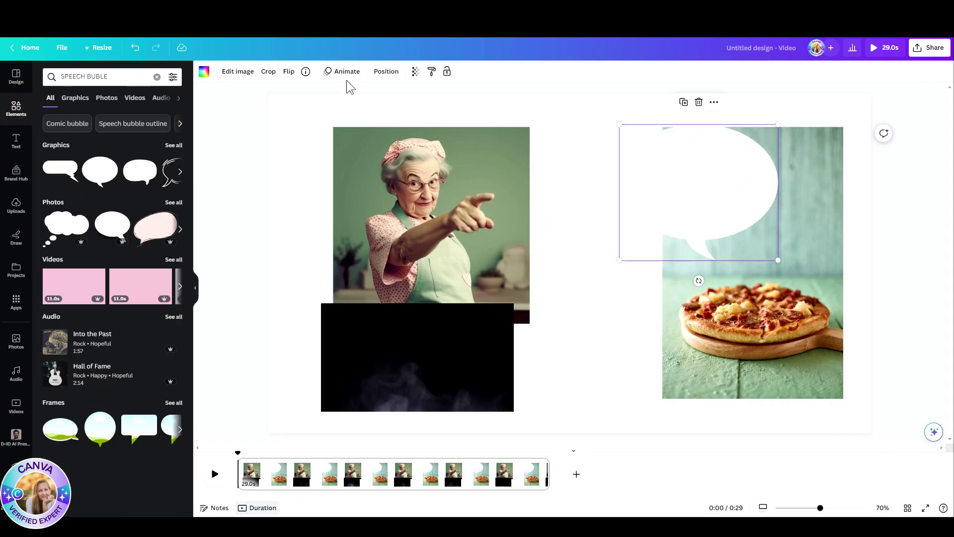
click(298, 76)
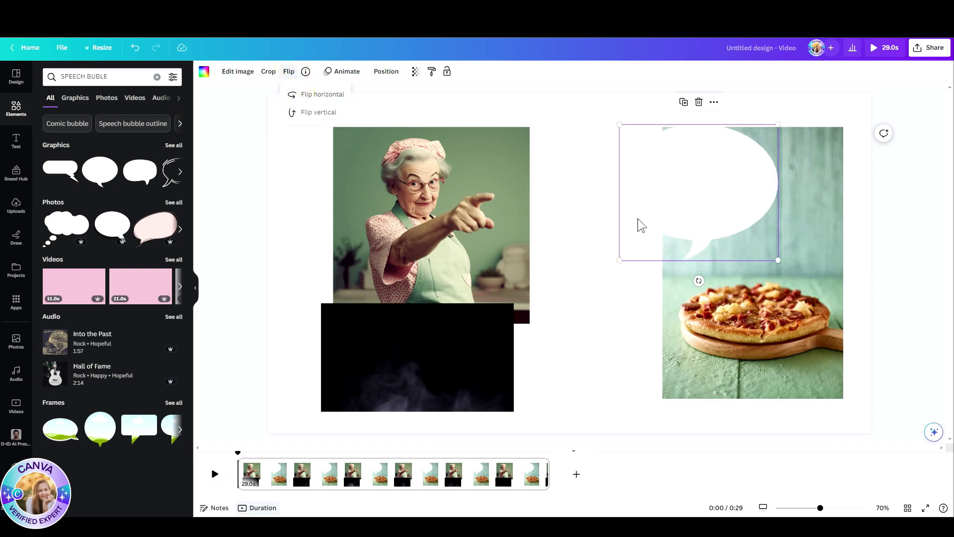
Add the MAMAMIA'S PIZZA and LITTLE ITALY title text boxes
click(18, 141)
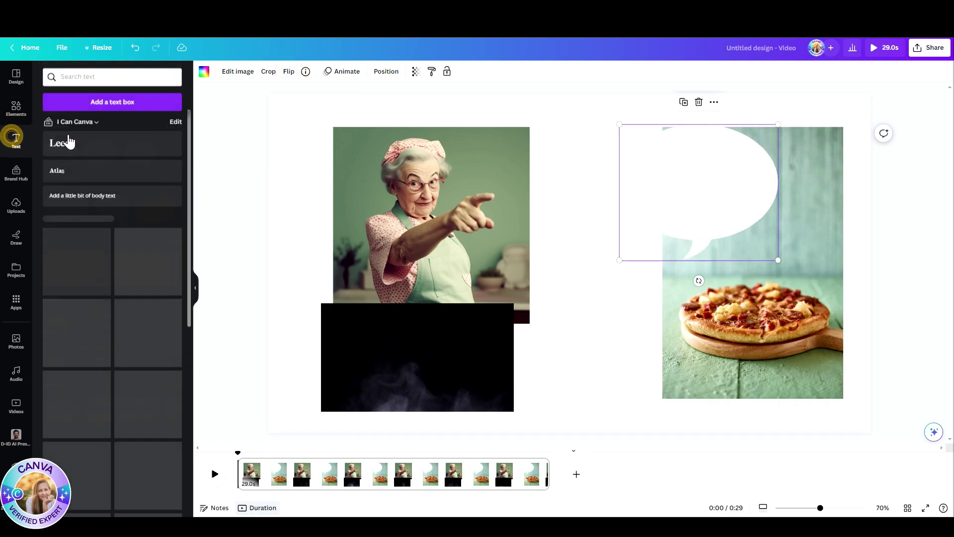
click(99, 100)
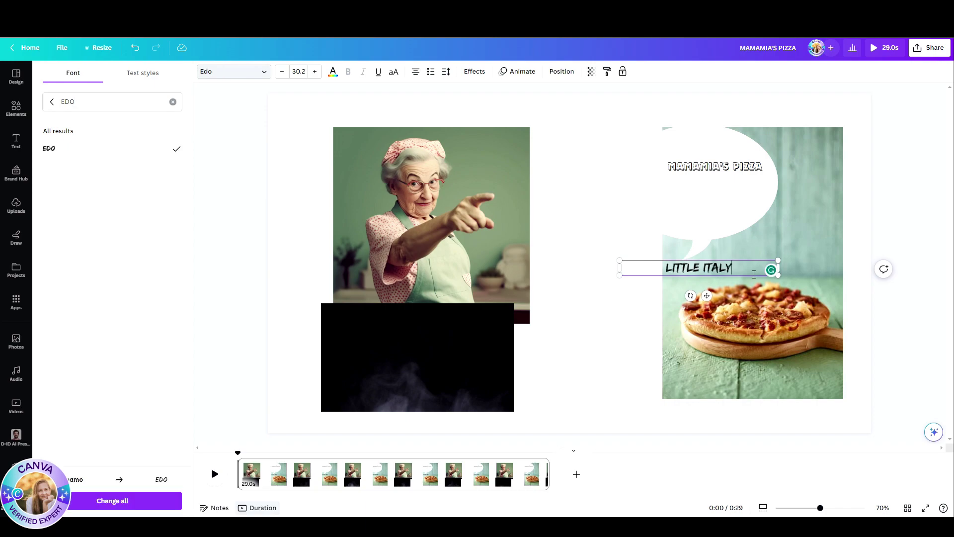
drag(722, 169, 720, 279)
Connect the D-ID AI Presenters app and upload the grandmother photo as presenter
click(444, 177)
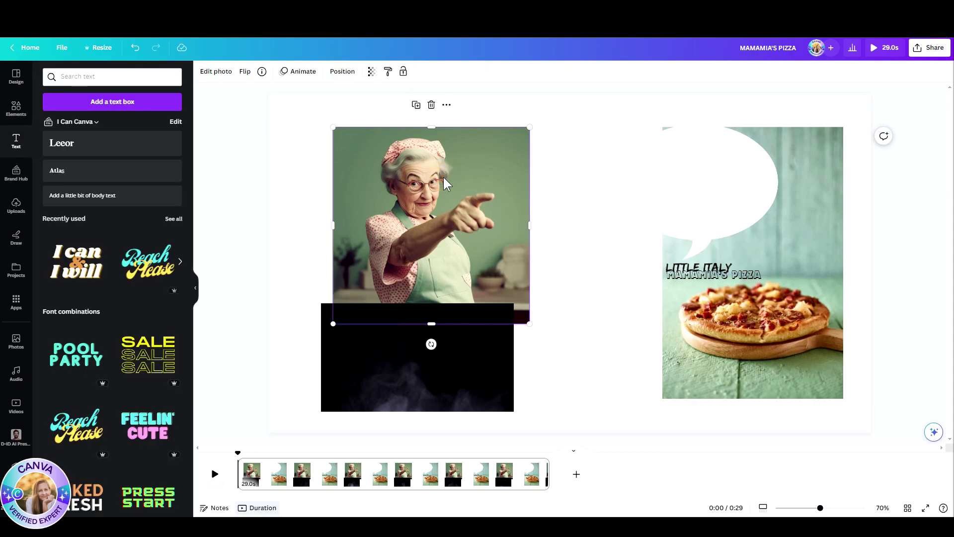
click(16, 300)
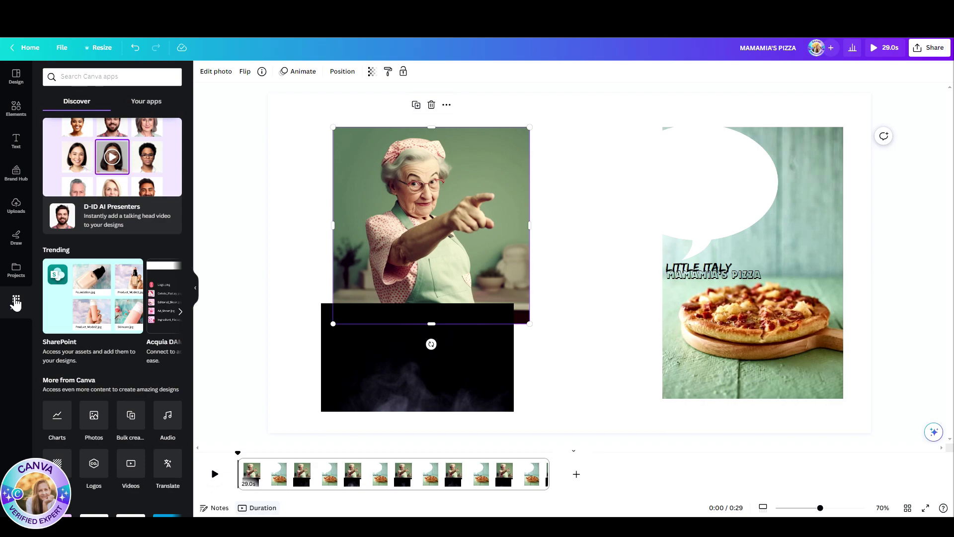
click(86, 148)
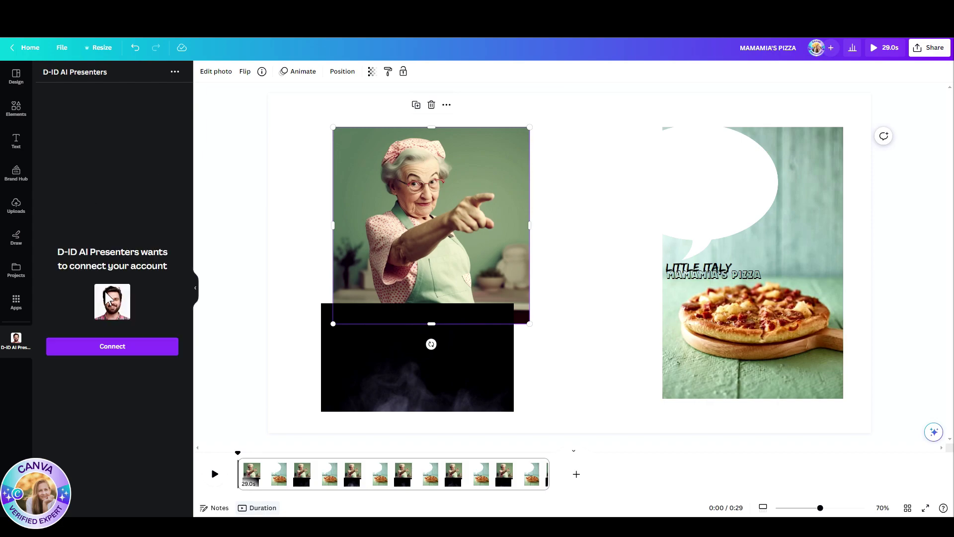
click(121, 353)
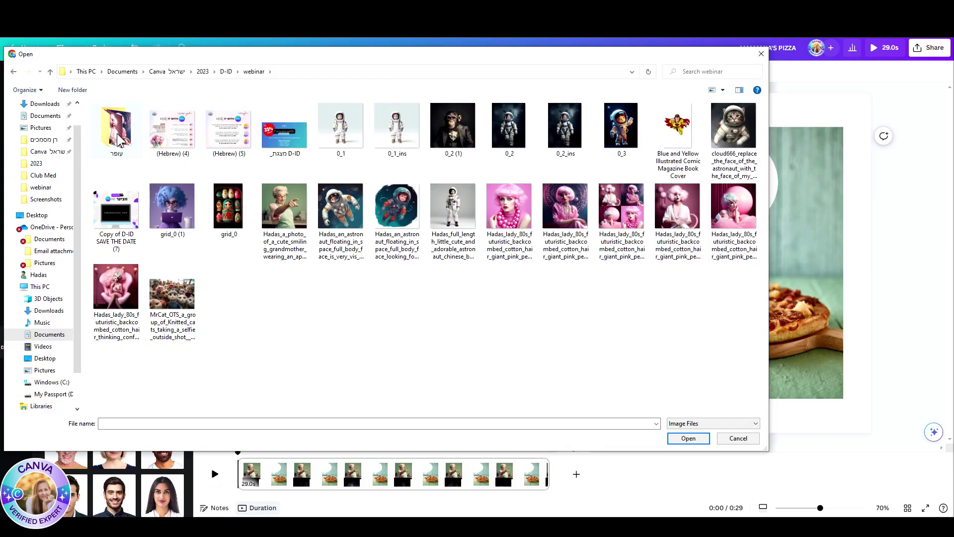
double_click(292, 202)
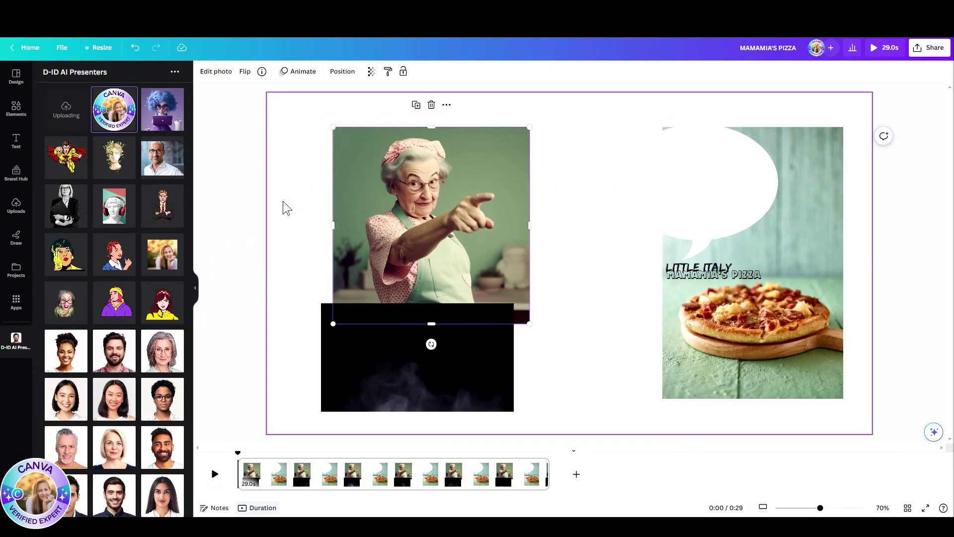
Paste the four-line script ending 'Right there!', with Italian (Italy) and voice Fabiola
scroll(107, 258, down, 5)
scroll(106, 260, up, 1)
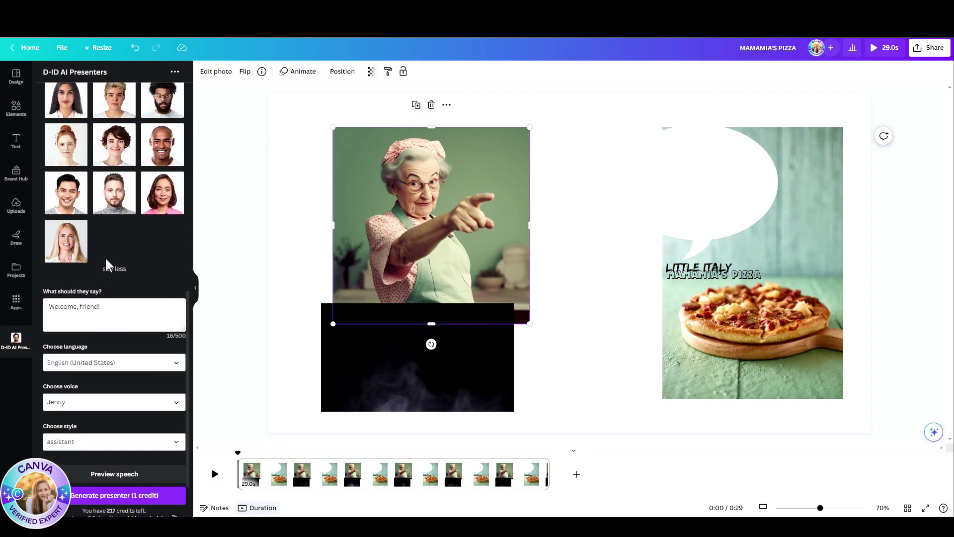
triple_click(92, 306)
text(Hello! If I tell you to click on the link you click on the link! Right there)
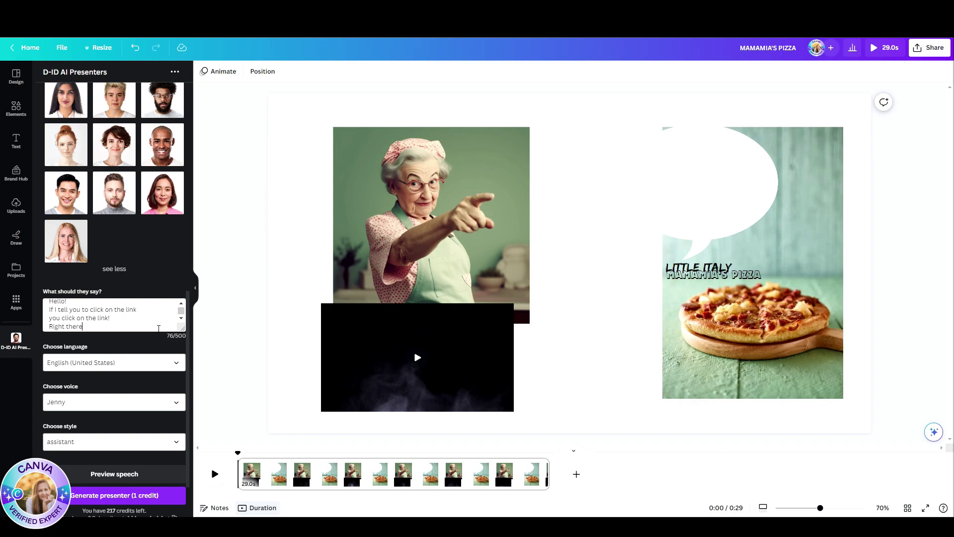
text(!)
click(114, 362)
click(115, 373)
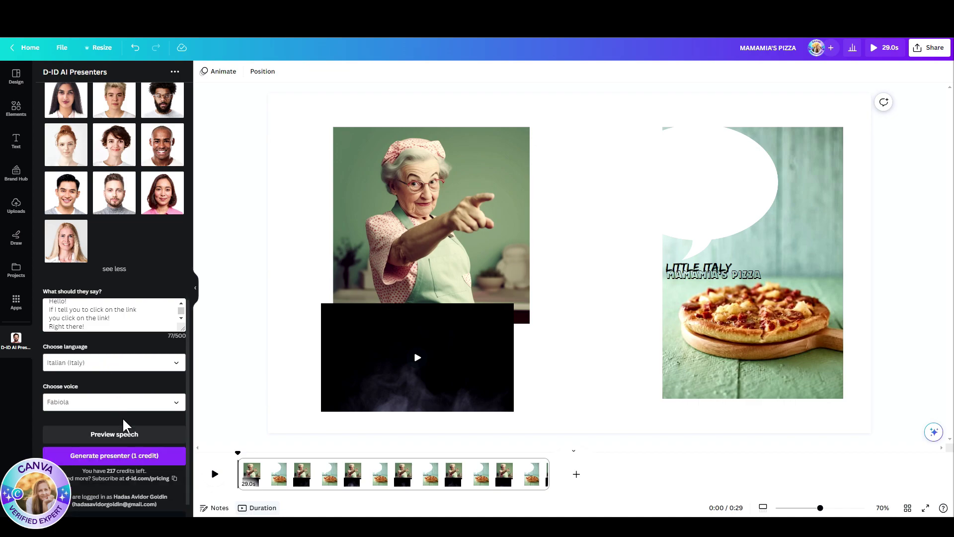
Generate the talking grandmother, delete the original photo, and place presenter left and steam behind the bubble
click(104, 453)
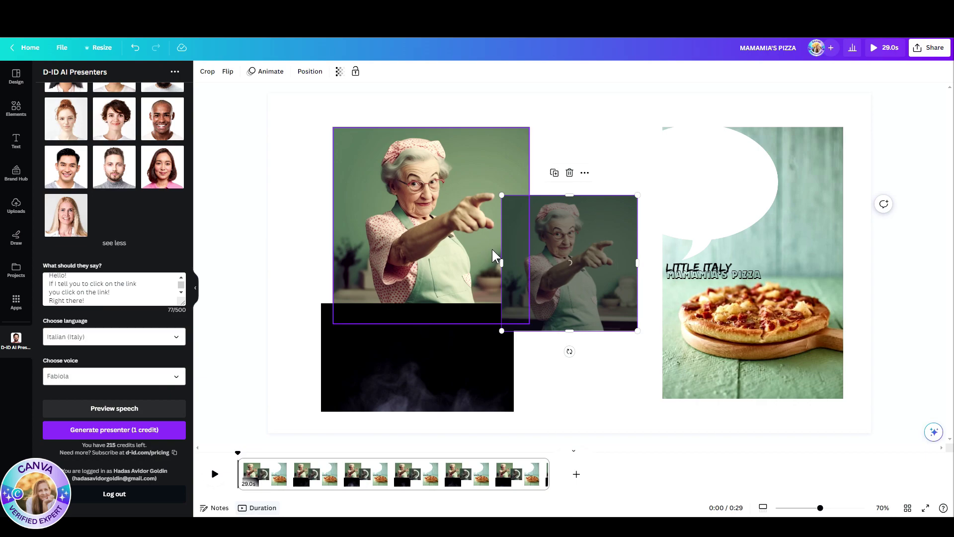
click(469, 232)
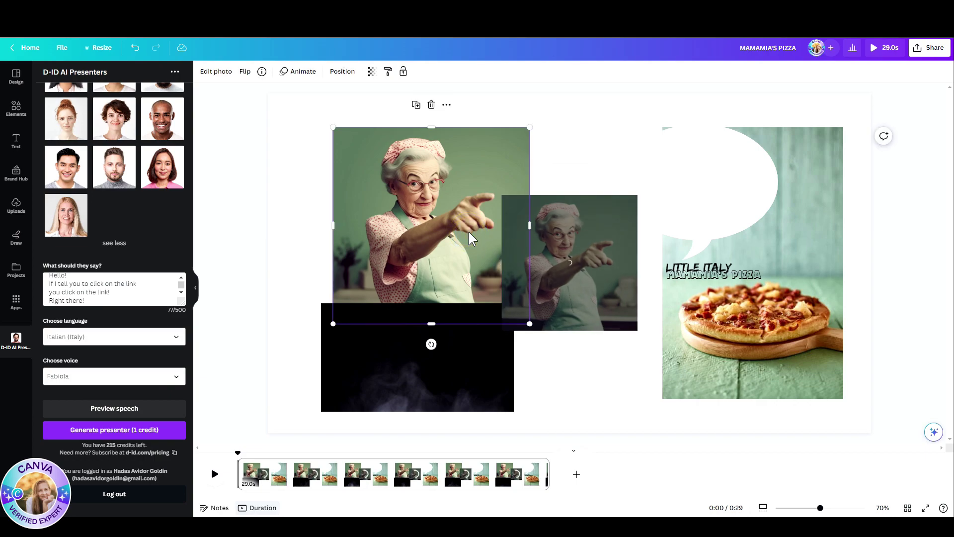
key(Delete)
drag(517, 233, 325, 206)
drag(428, 363, 668, 197)
drag(435, 245, 434, 301)
Set the pizza photo as the page background and shift its framing upward
click(736, 322)
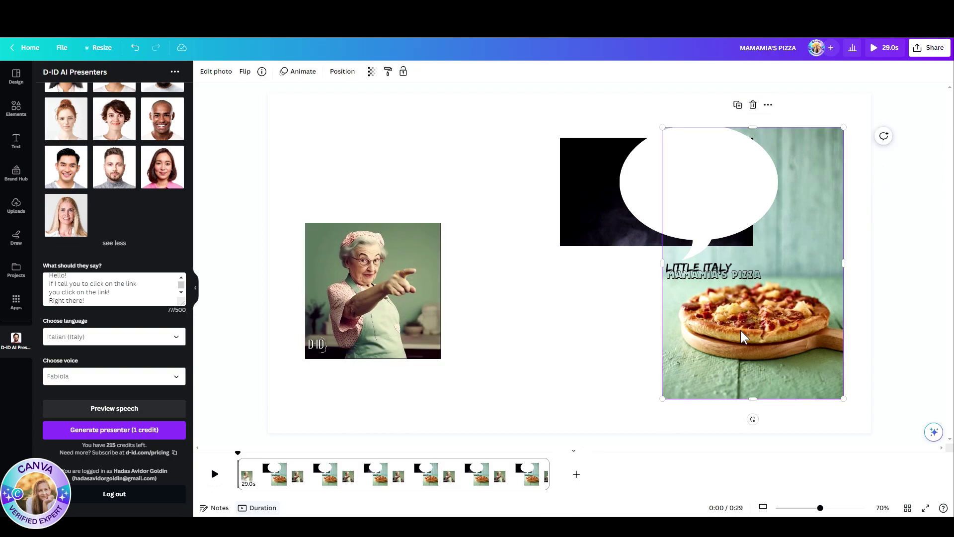
drag(742, 337, 534, 320)
right_click(533, 320)
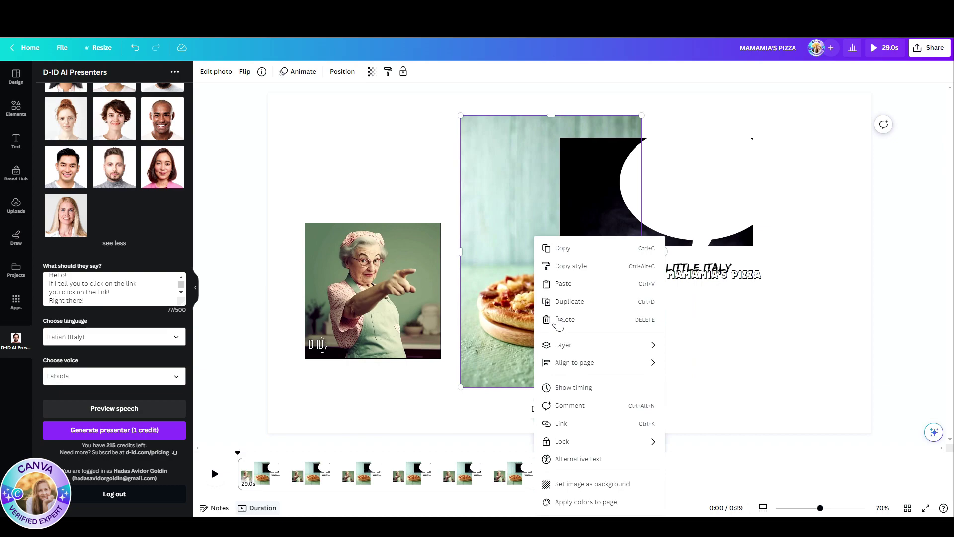
click(612, 482)
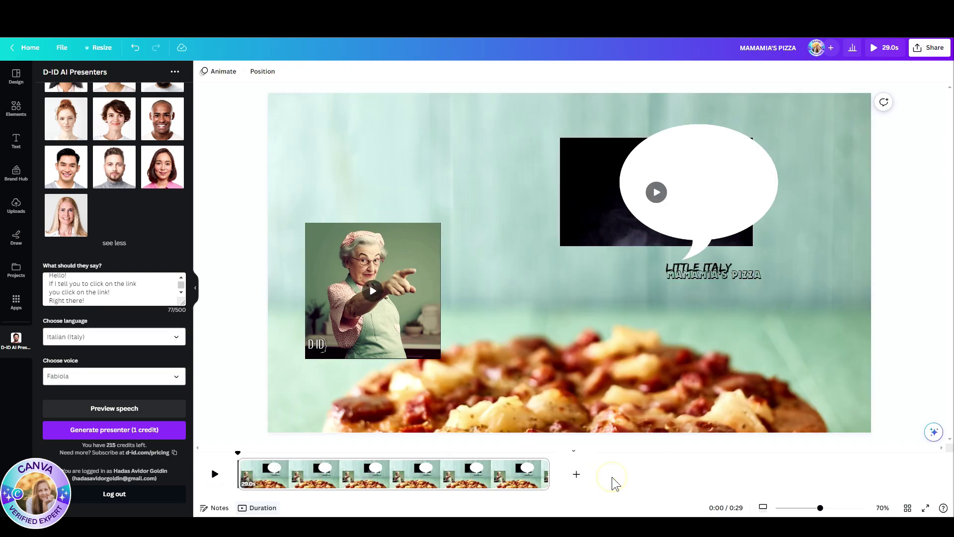
double_click(624, 379)
drag(624, 378, 626, 261)
click(911, 203)
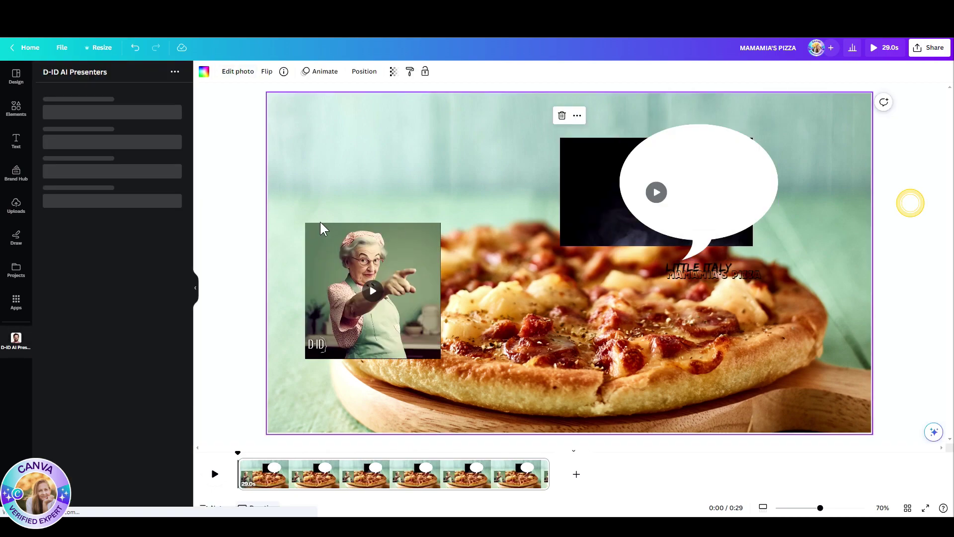
click(329, 255)
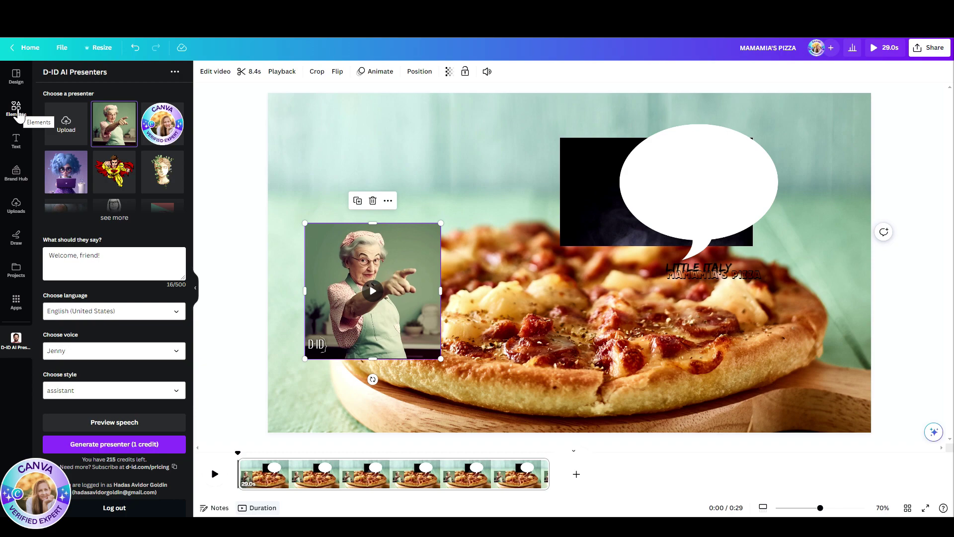
Put the grandmother video into a circle frame
click(16, 109)
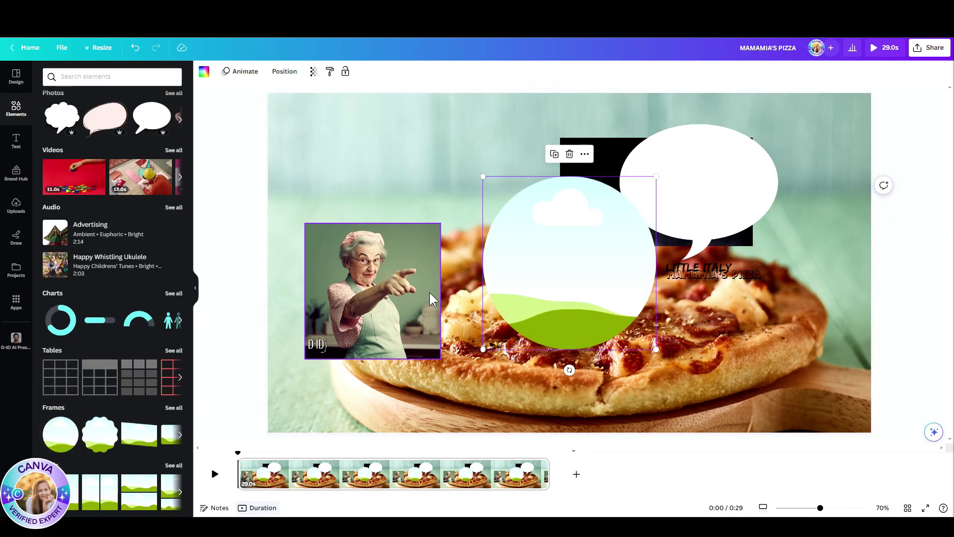
click(429, 292)
drag(429, 292, 636, 261)
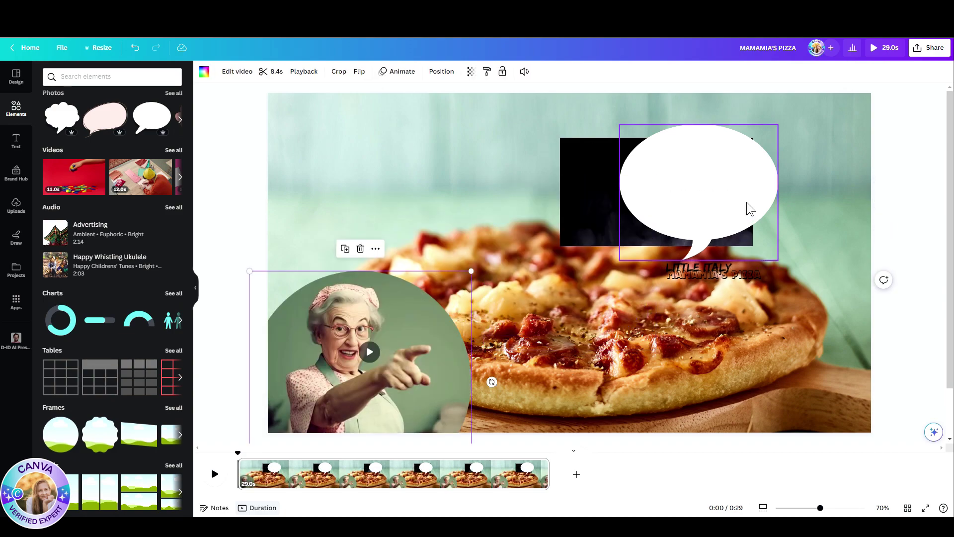
Layer the speech bubble in front of the grandmother and move the steam clip upper left
drag(746, 202, 507, 306)
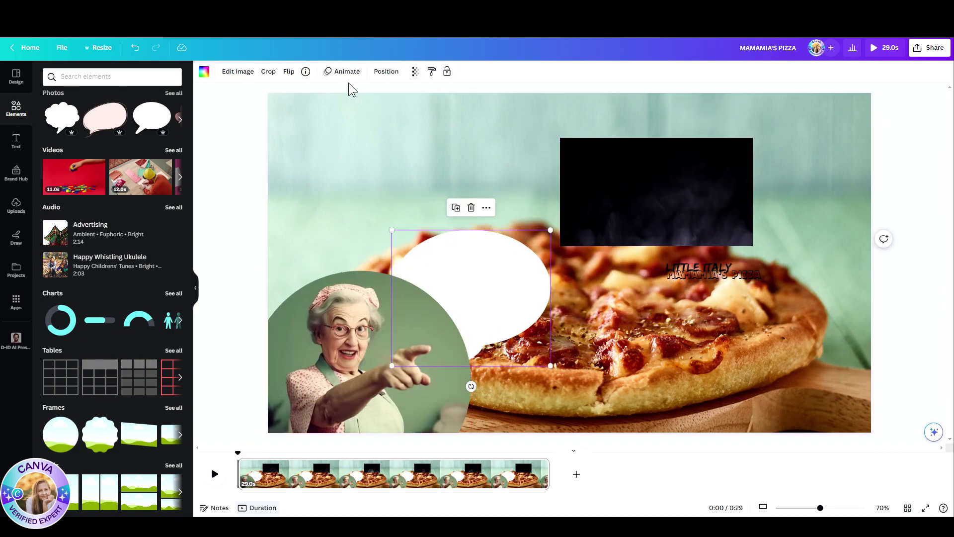
click(387, 72)
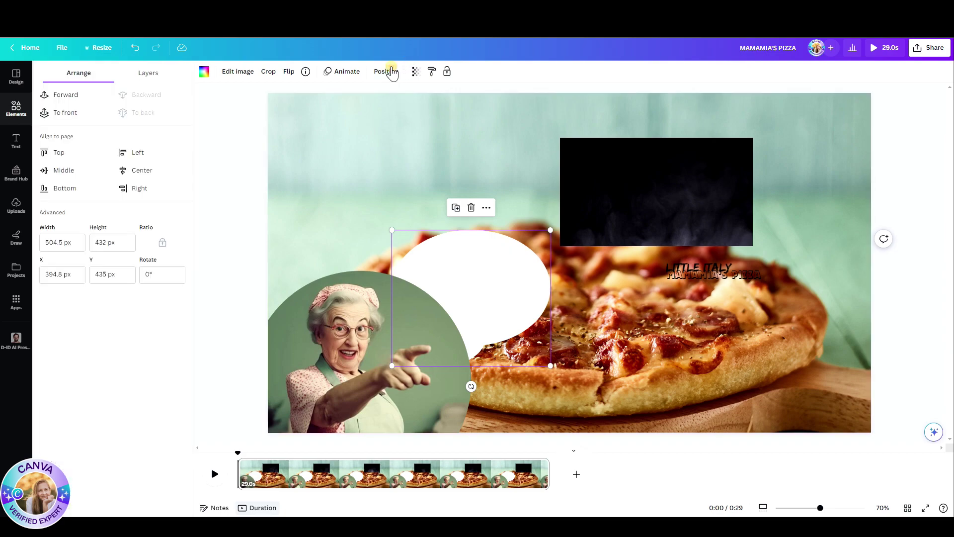
click(153, 78)
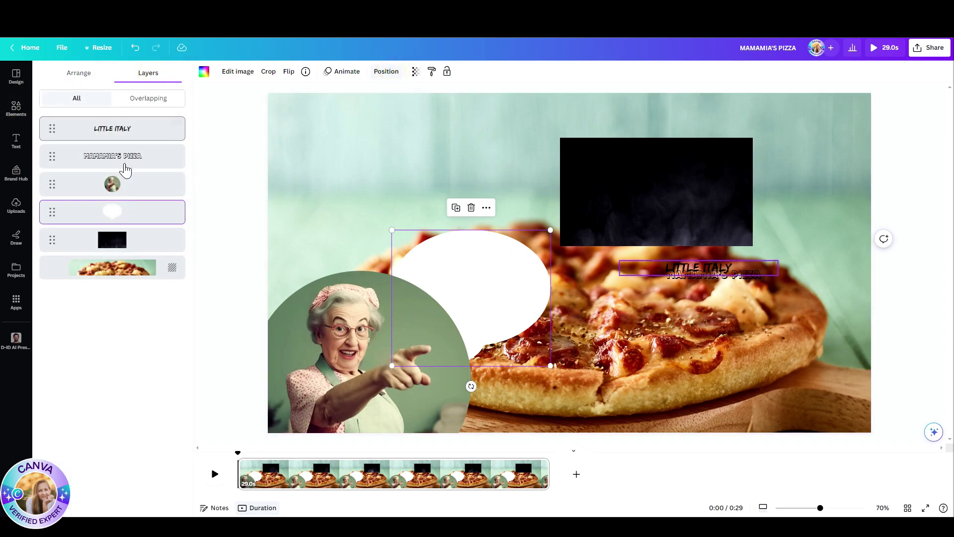
drag(130, 217, 134, 177)
drag(682, 200, 473, 209)
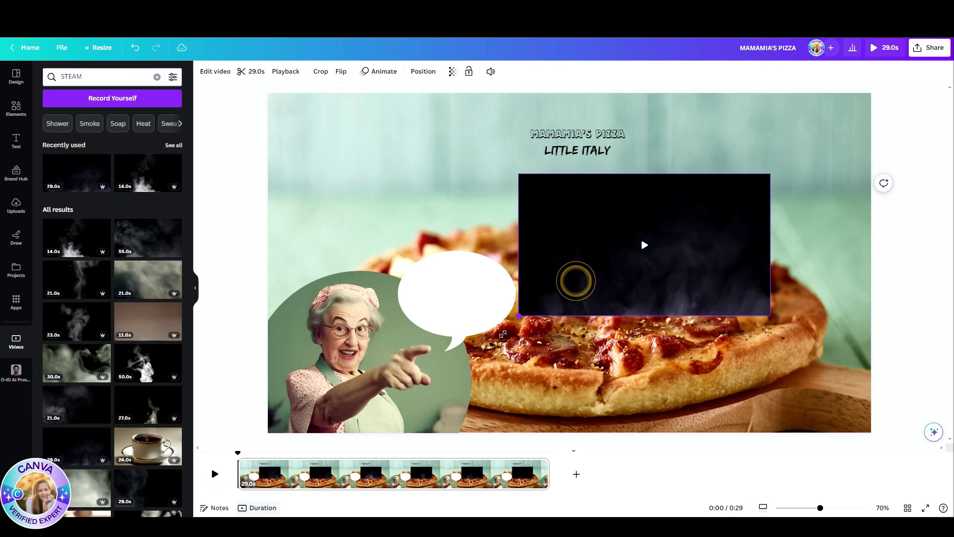
Stretch the steam video until it covers the whole page
drag(519, 313, 324, 465)
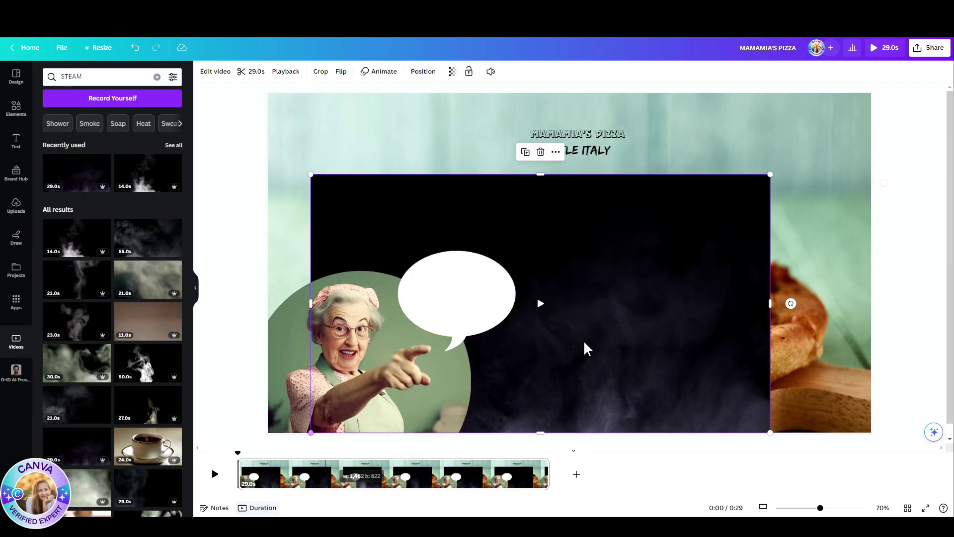
drag(770, 178, 856, 91)
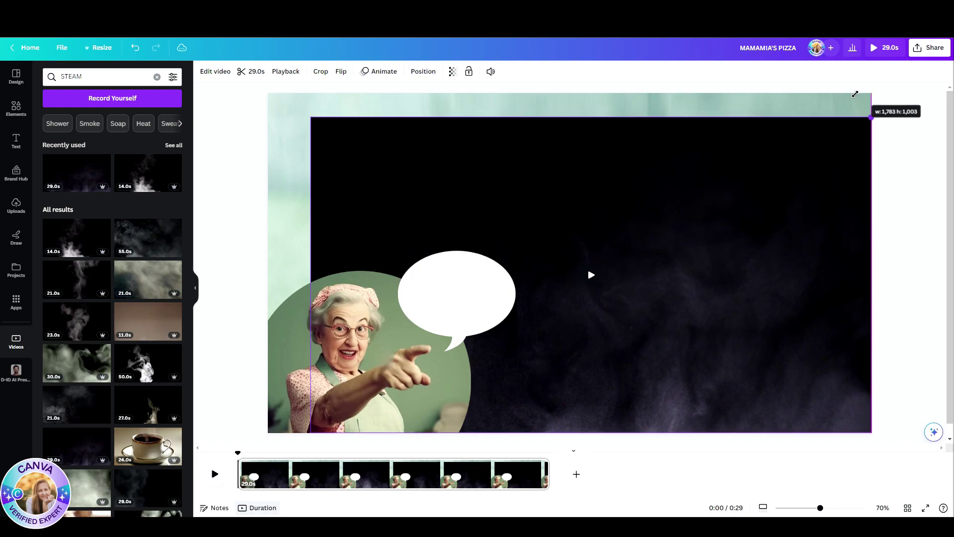
drag(464, 169, 434, 153)
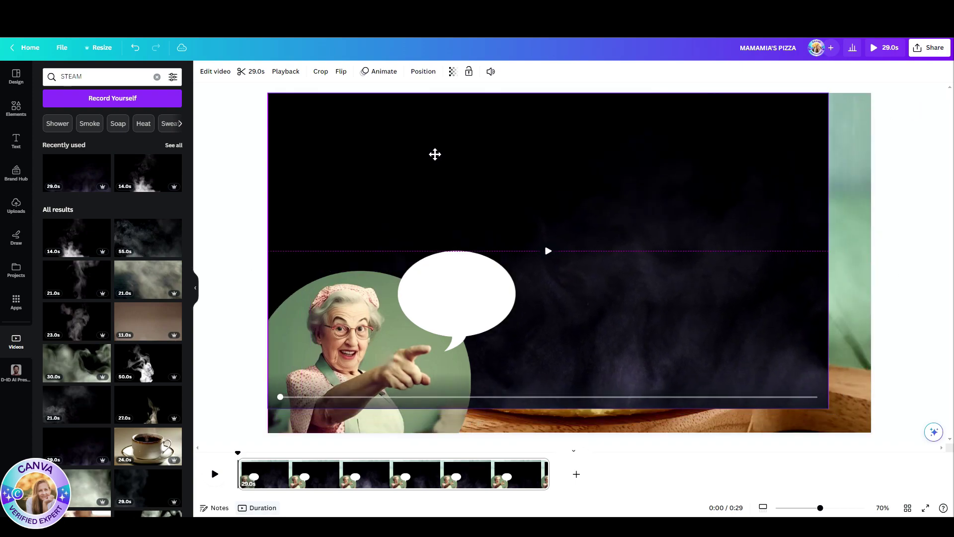
drag(828, 409, 872, 430)
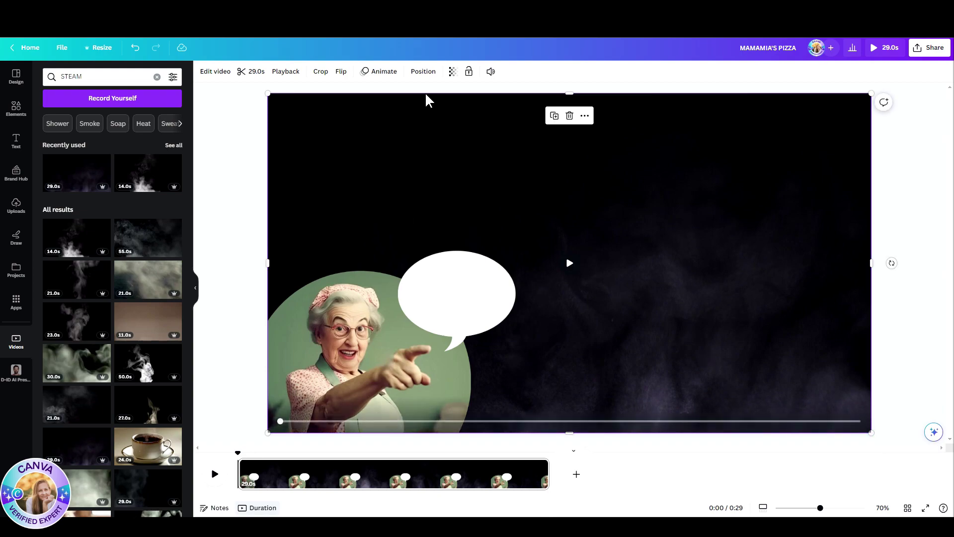
Set the steam video's transparency to 57 and play it to preview
click(454, 73)
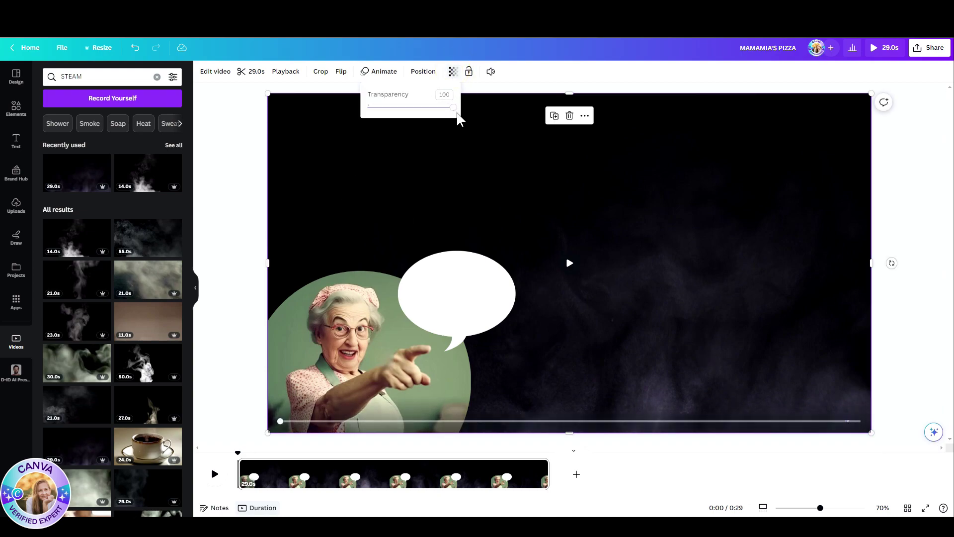
drag(452, 114, 417, 120)
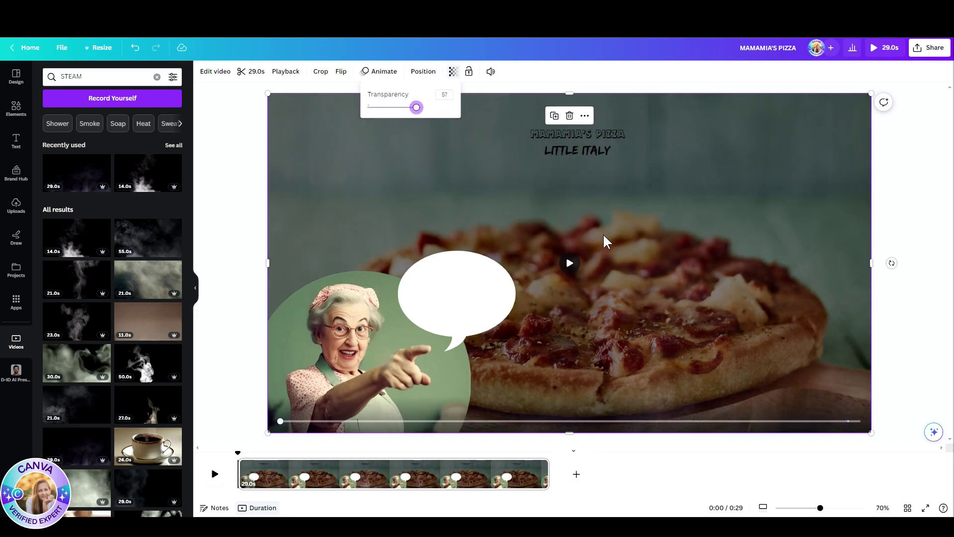
click(571, 264)
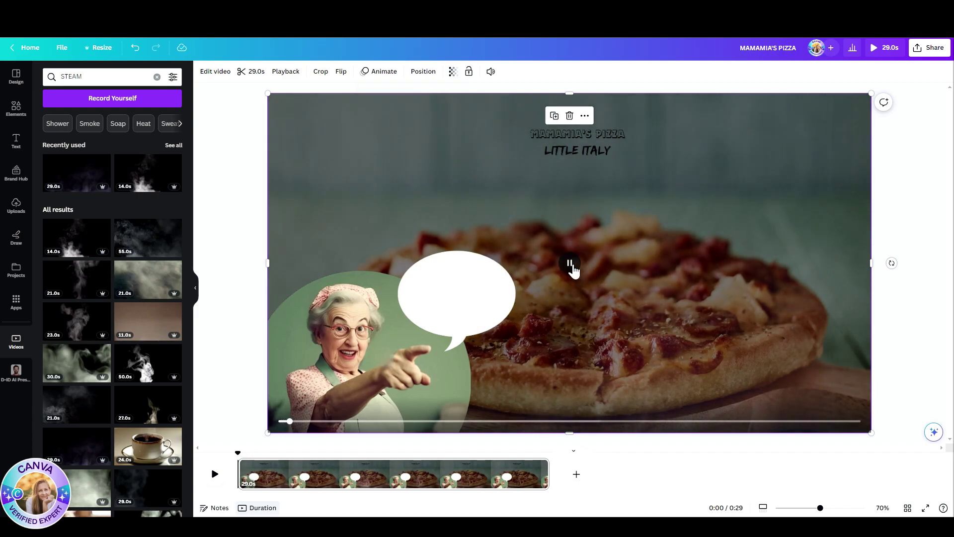
Remove the pizza photo's background with BG Remover, crop it, and enlarge it across the page
click(571, 264)
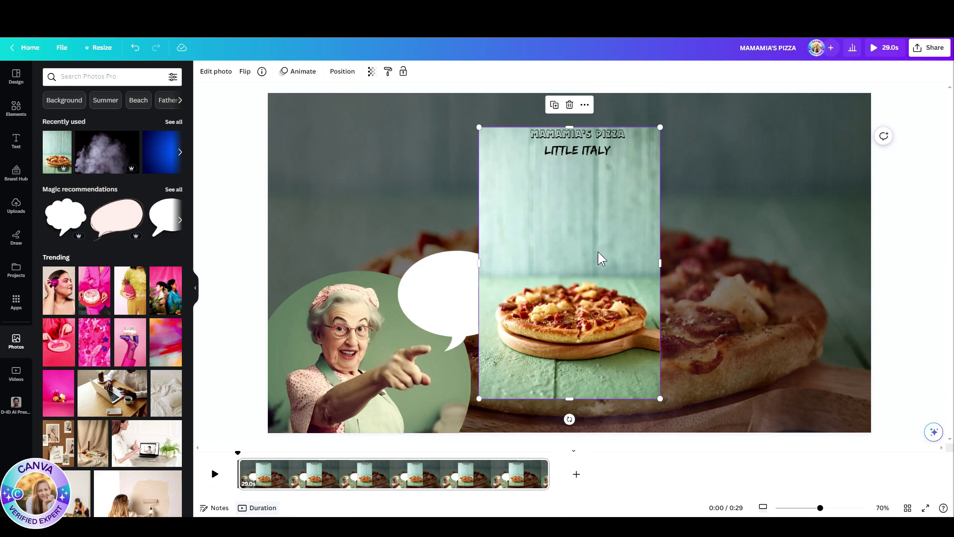
click(217, 71)
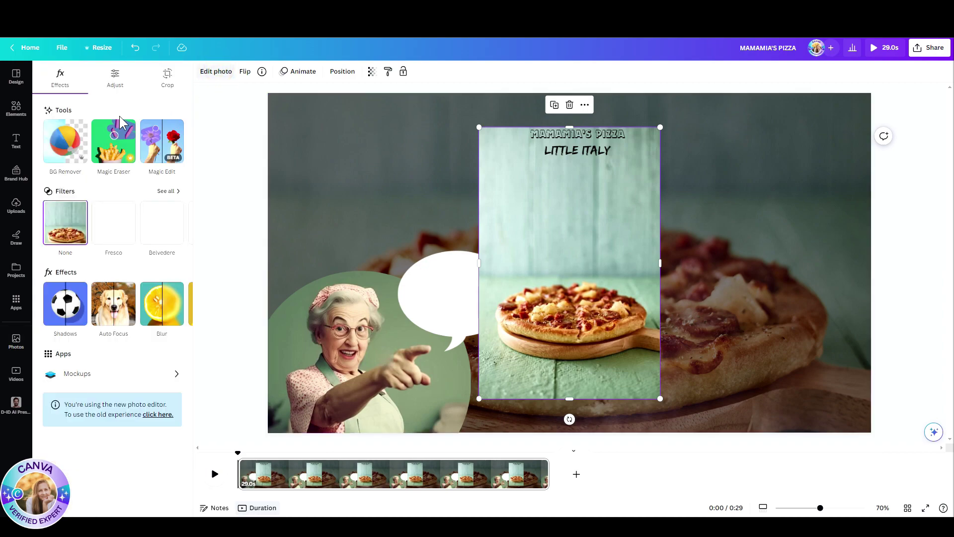
click(65, 142)
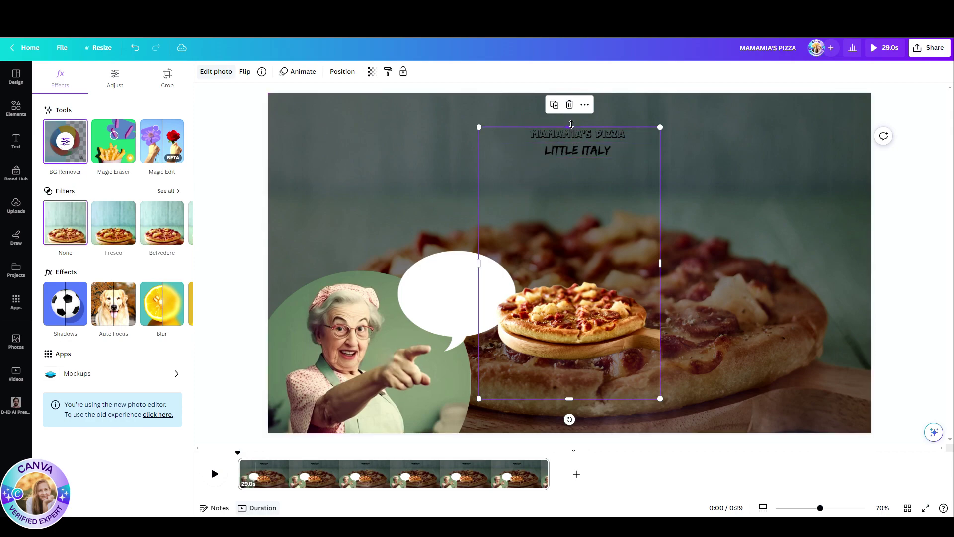
drag(571, 127, 570, 262)
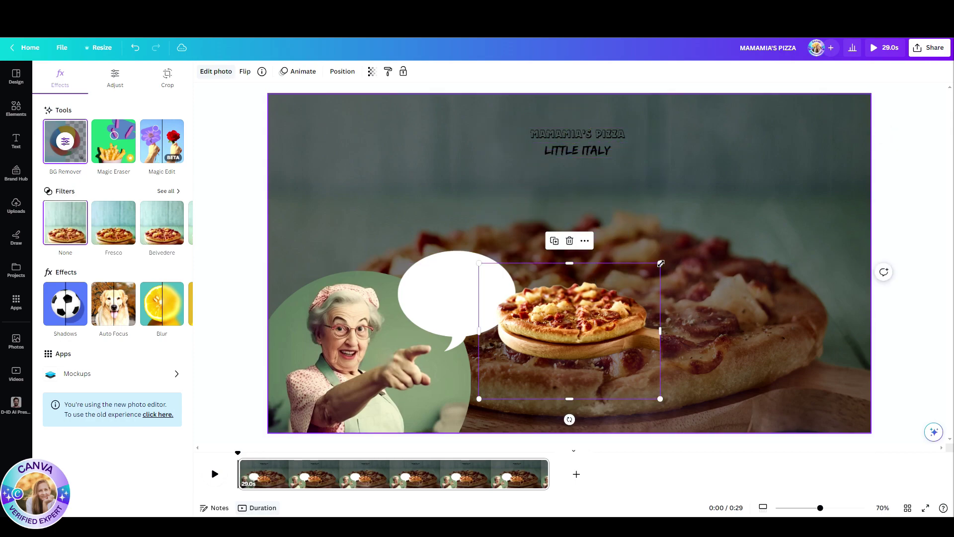
drag(660, 262, 941, 54)
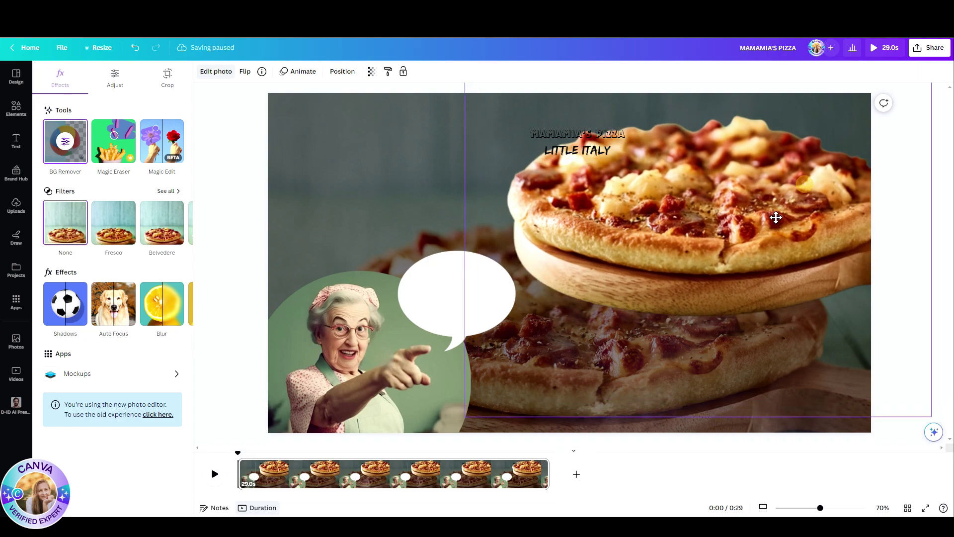
drag(775, 217, 721, 307)
drag(404, 171, 343, 125)
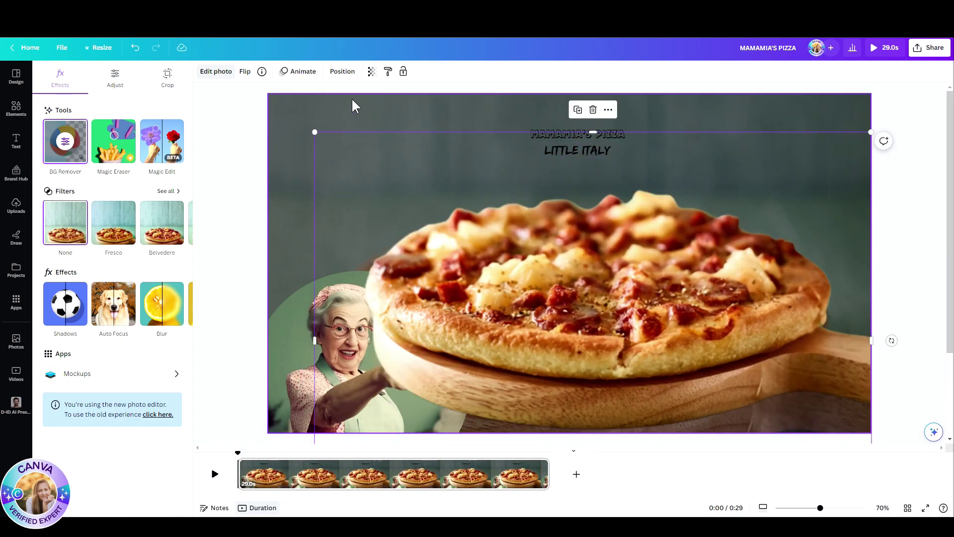
Layer the cut-out pizza behind the grandmother and speech bubble
click(339, 72)
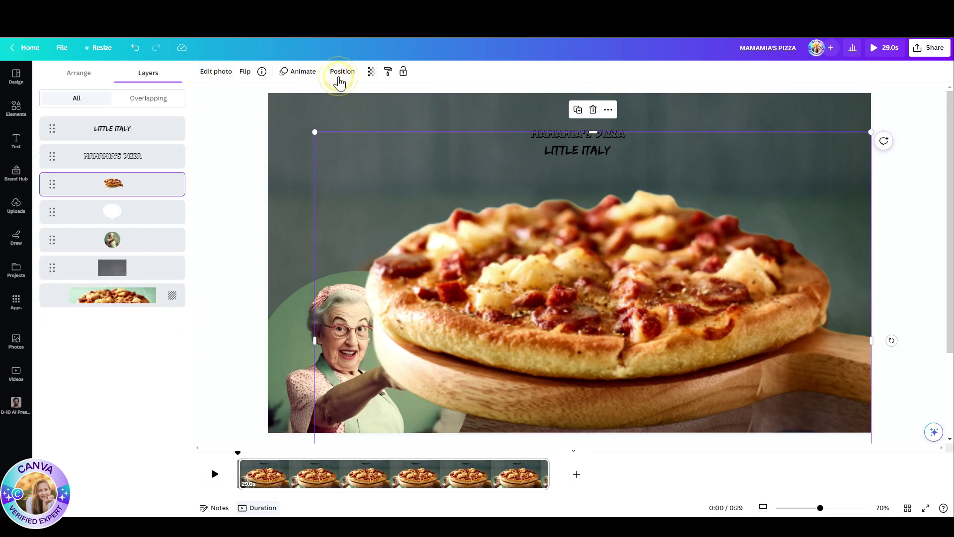
drag(120, 184, 120, 241)
click(905, 127)
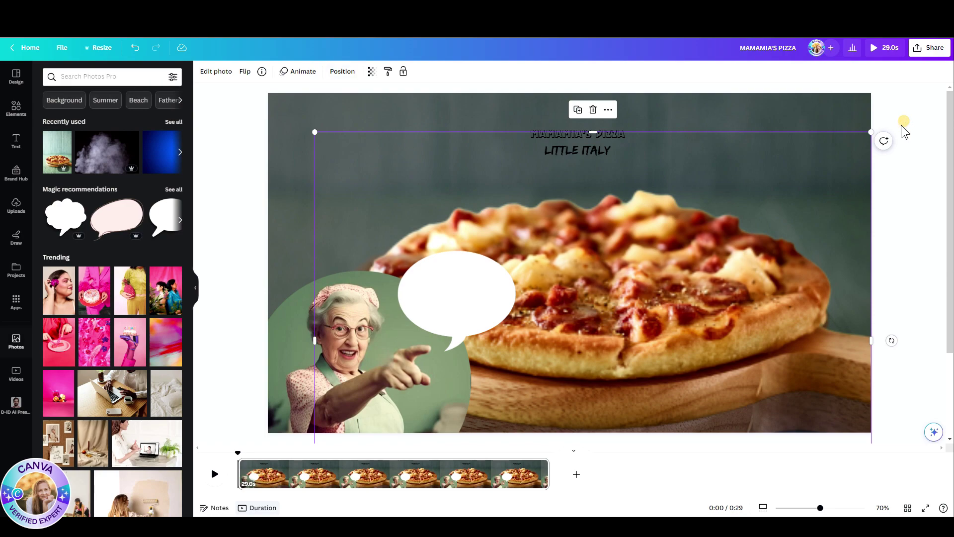
Resize the steam overlay to cover the upper page and lower the cut-out pizza slightly
click(696, 116)
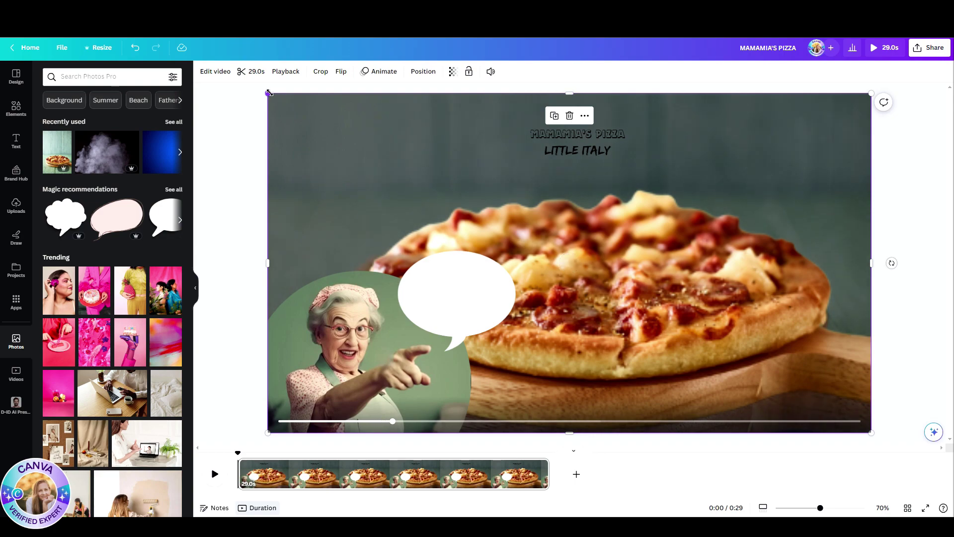
mouse_move(268, 93)
mouse_down()
mouse_move(281, 101)
mouse_move(268, 94)
mouse_up()
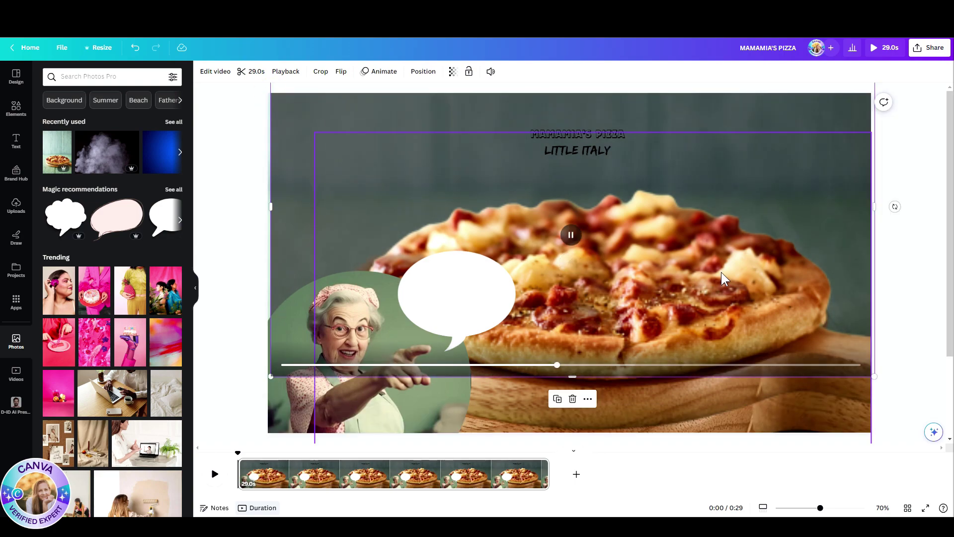
drag(814, 110, 808, 86)
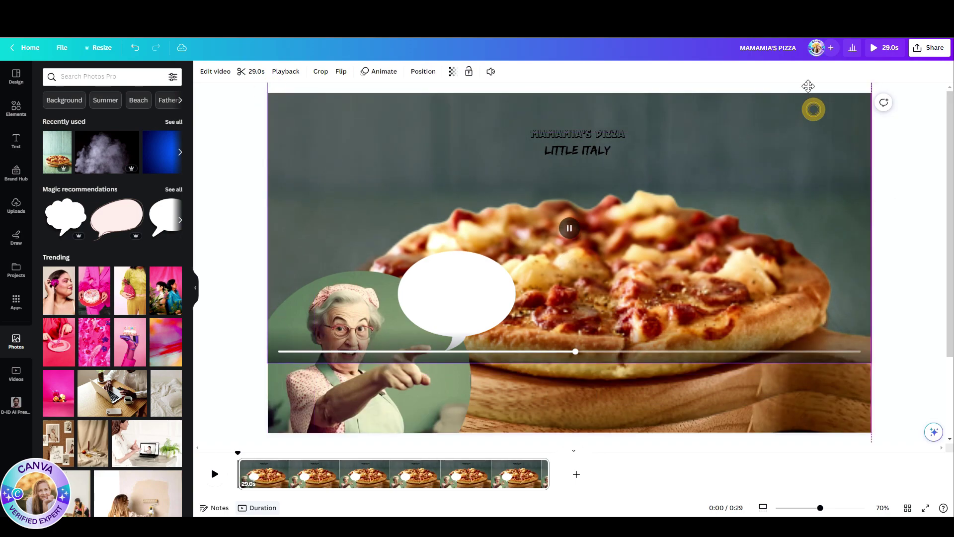
click(677, 356)
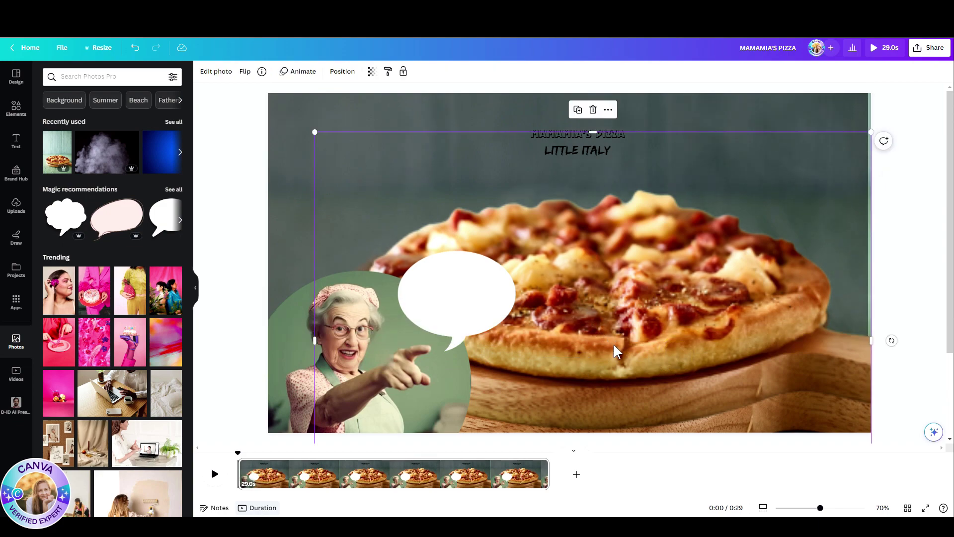
click(775, 94)
drag(776, 94, 778, 115)
drag(767, 392, 763, 414)
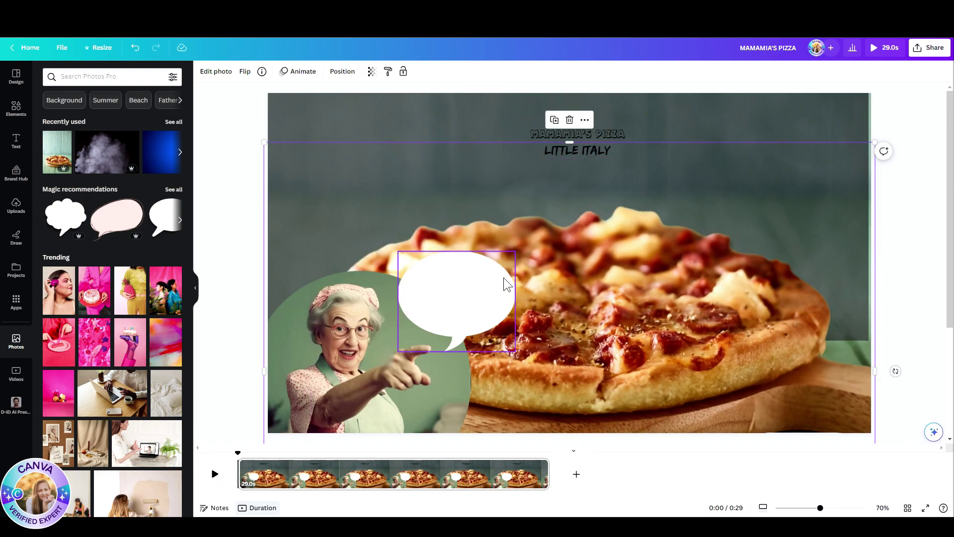
Try a lower transparency on the pizza photo, then restore it to full opacity
click(373, 71)
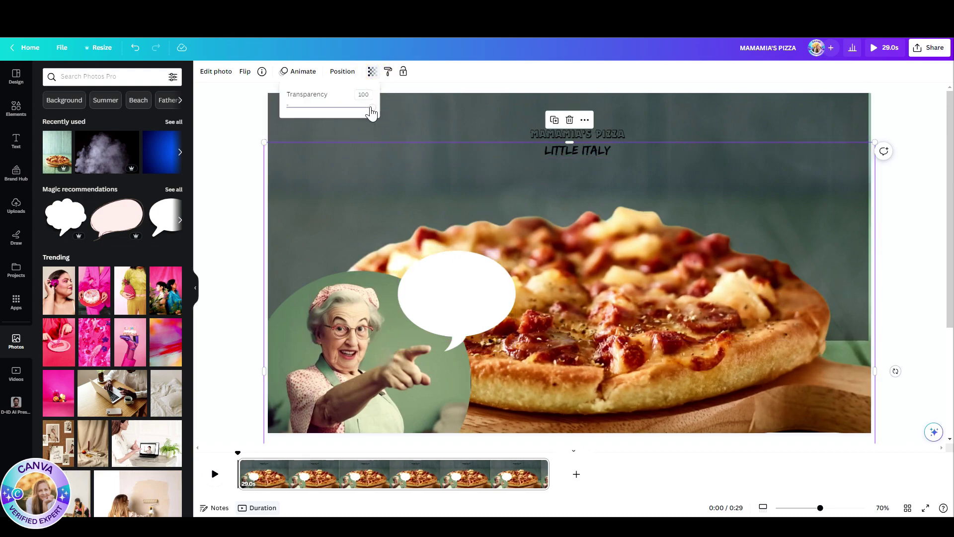
drag(372, 106, 324, 107)
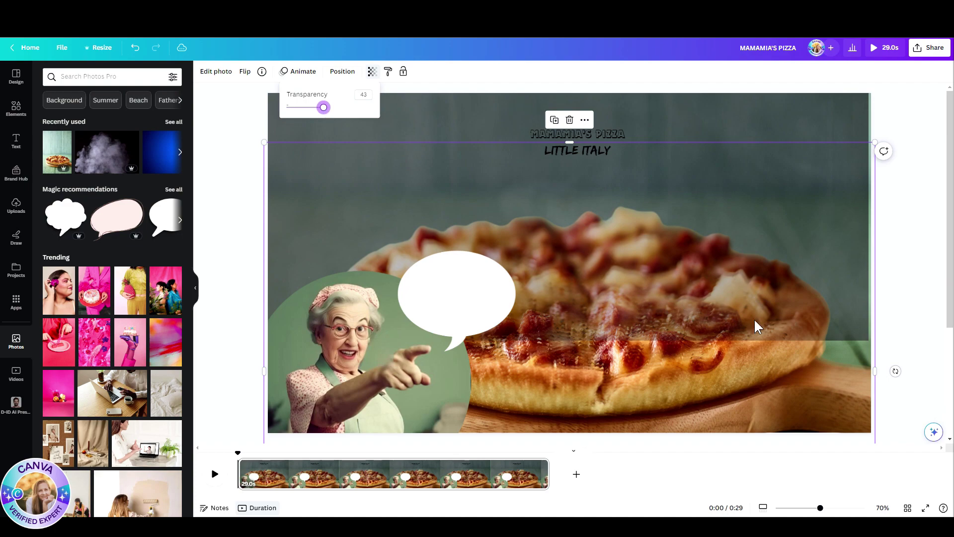
click(770, 380)
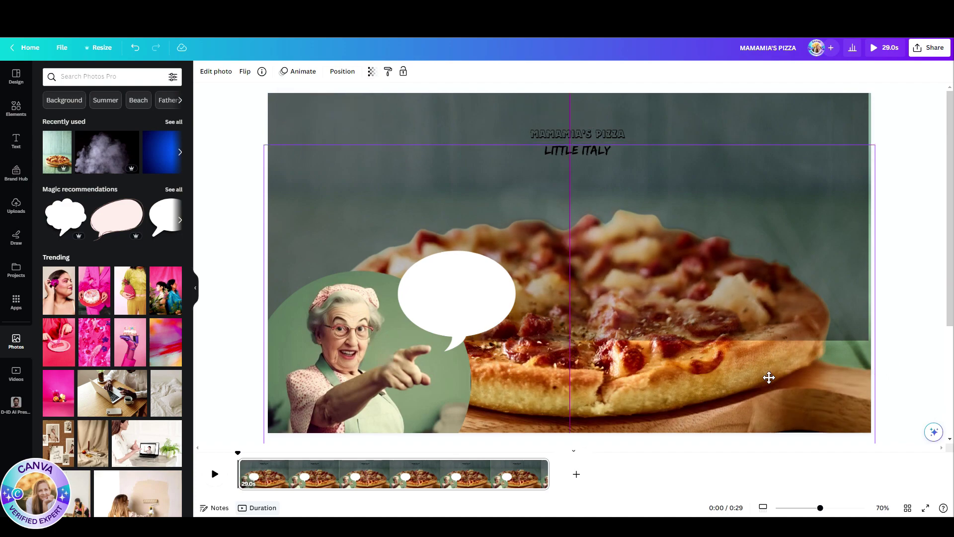
click(371, 72)
drag(328, 114, 379, 108)
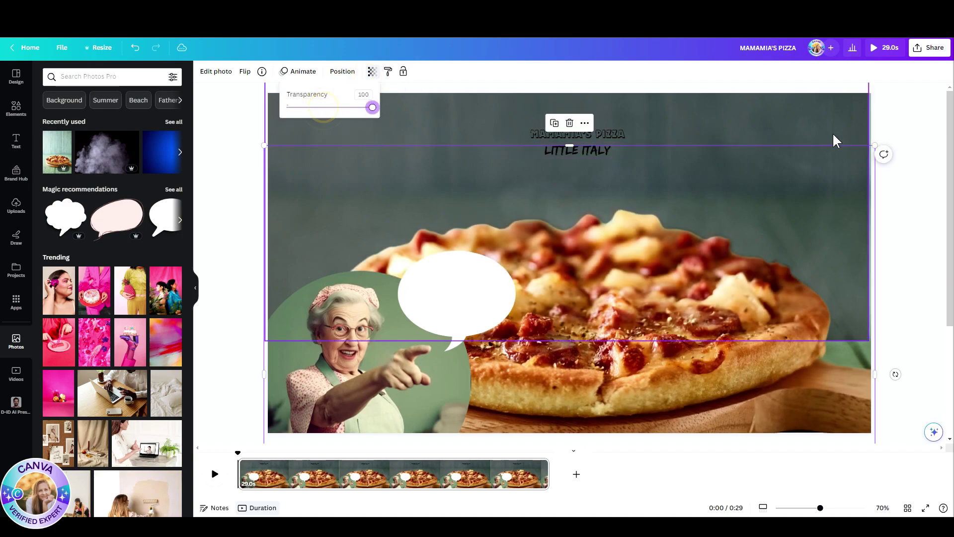
Move the steam overlay video slightly lower on the page
click(840, 126)
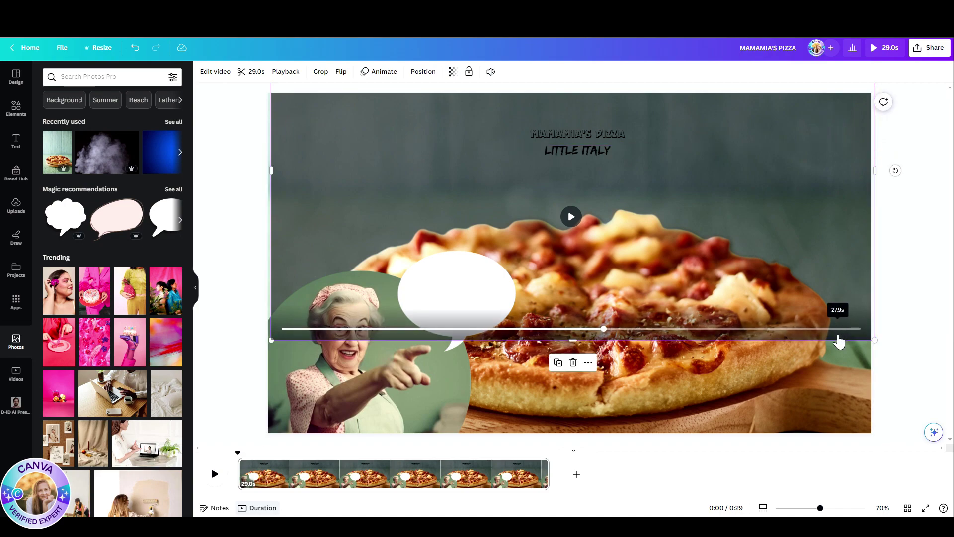
click(890, 315)
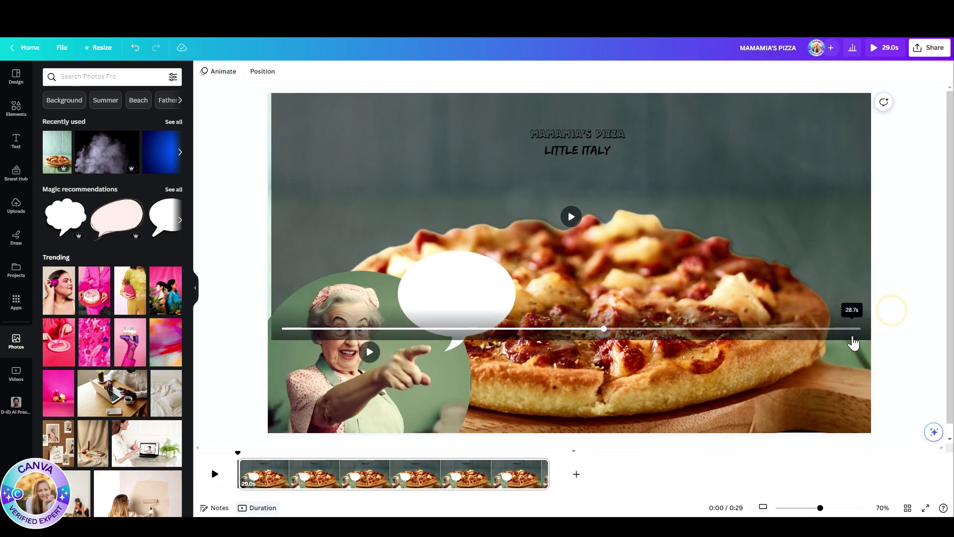
click(334, 141)
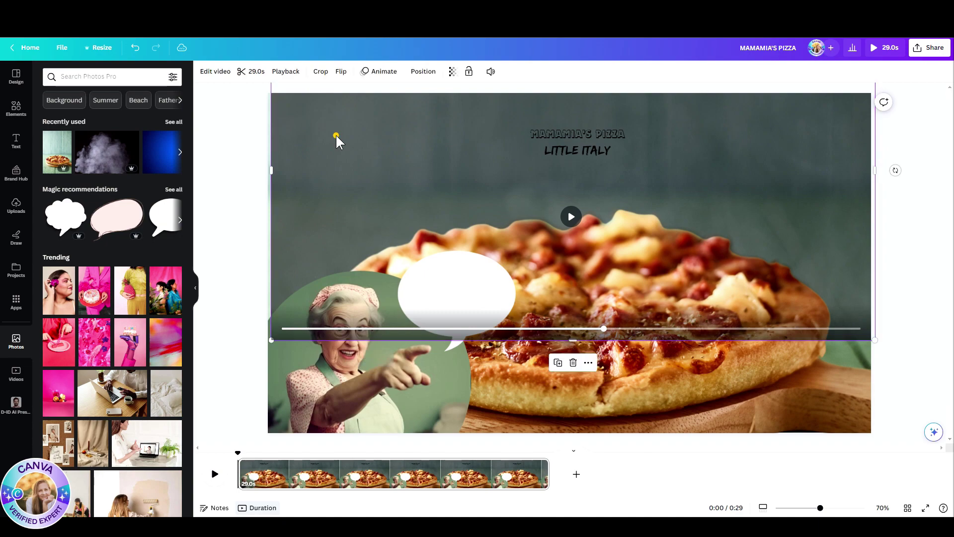
drag(334, 141, 334, 166)
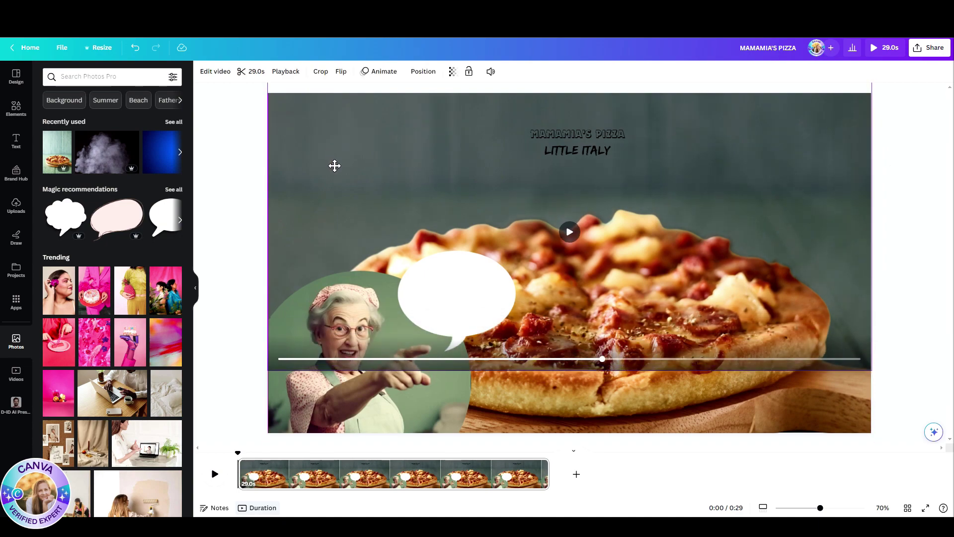
drag(335, 166, 335, 168)
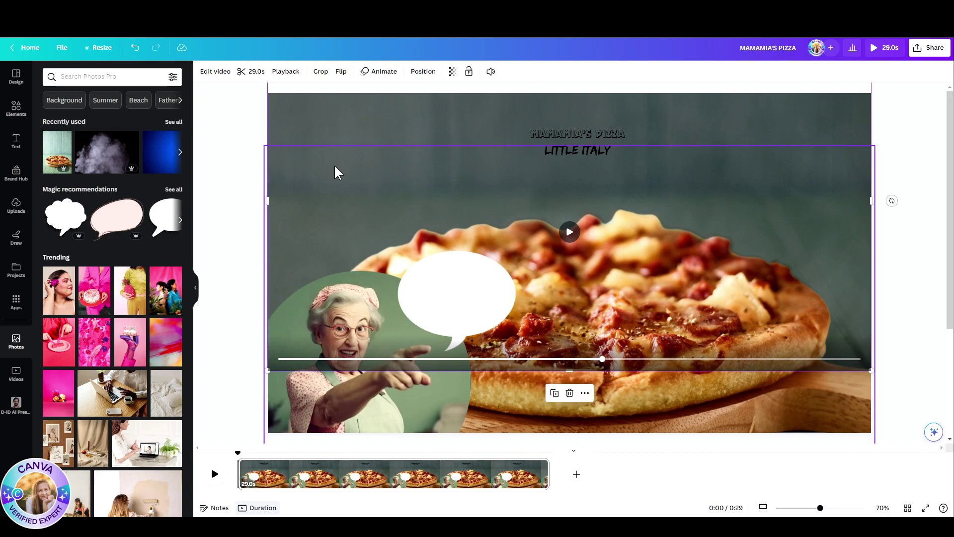
Reorder layers so the steam overlay sits behind the cut-out pizza, then play the video
click(417, 73)
drag(82, 245, 81, 289)
click(899, 157)
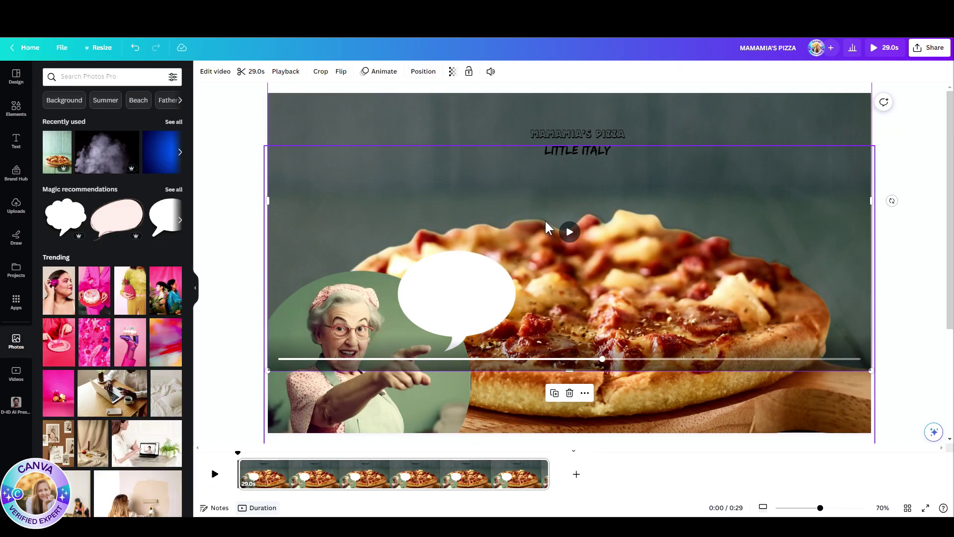
click(570, 232)
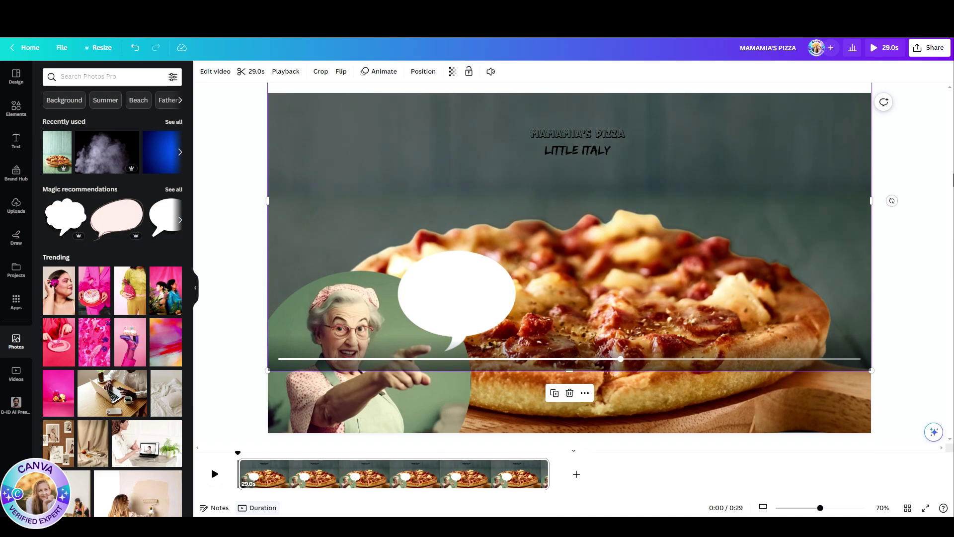
Lower the background steam video's transparency from 57 to about 26
click(910, 157)
click(590, 156)
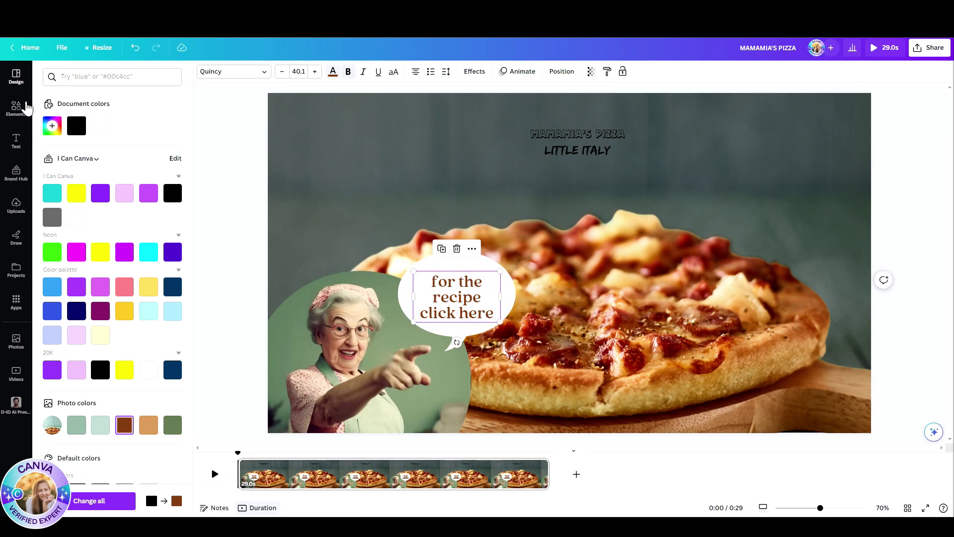
click(28, 107)
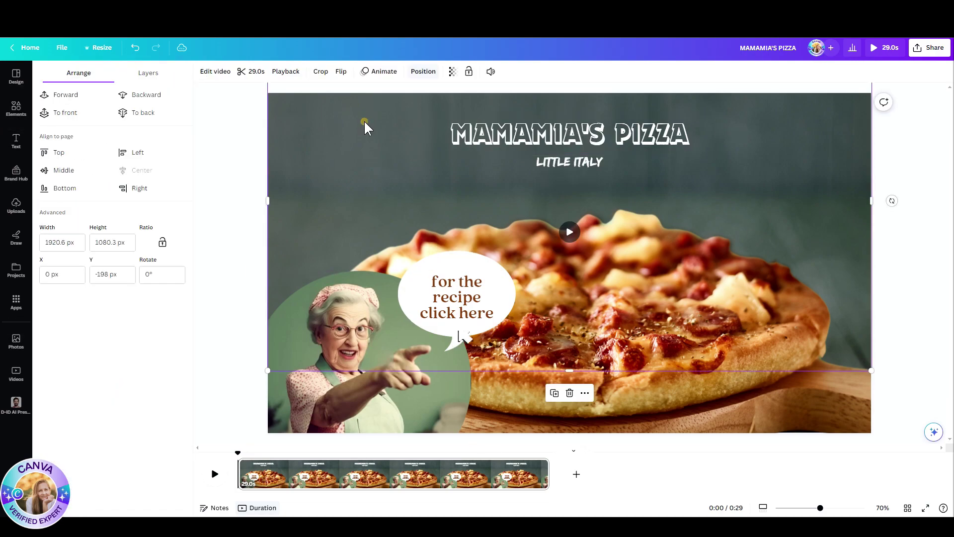
click(453, 72)
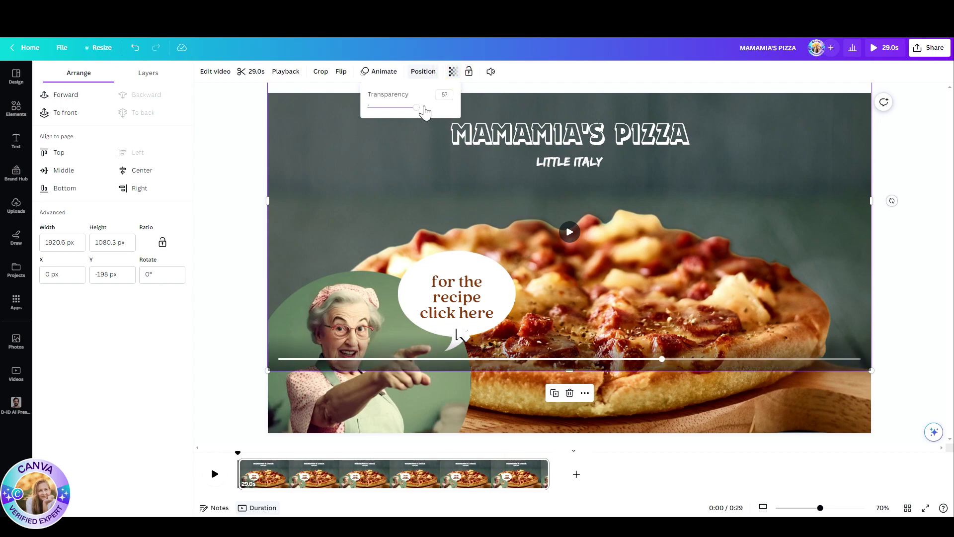
drag(414, 113, 392, 114)
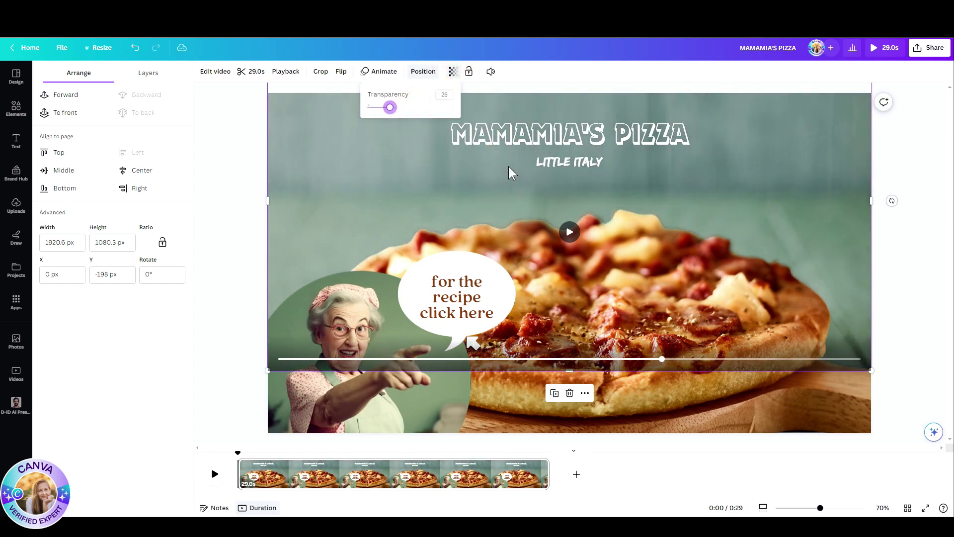
click(570, 231)
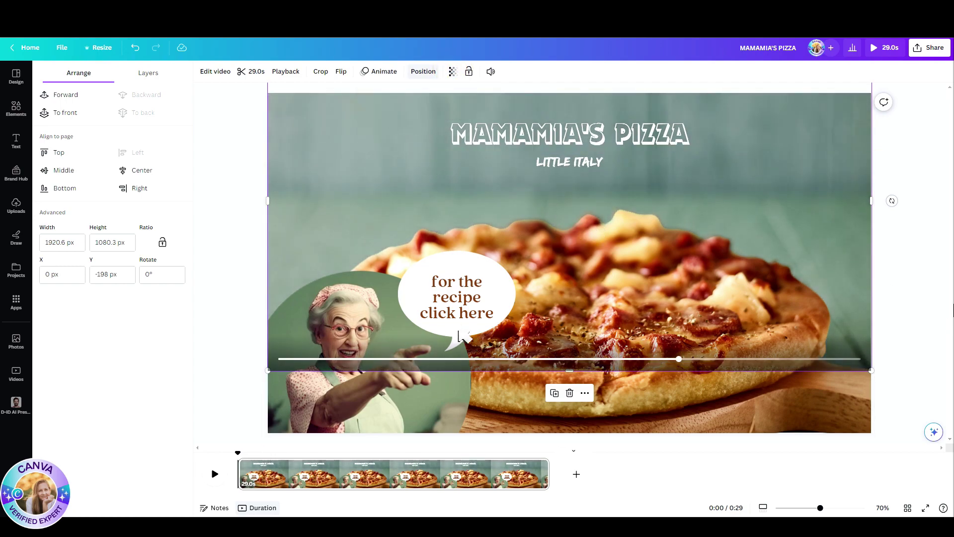
Split the page into two clips at the 0:08 mark
click(522, 474)
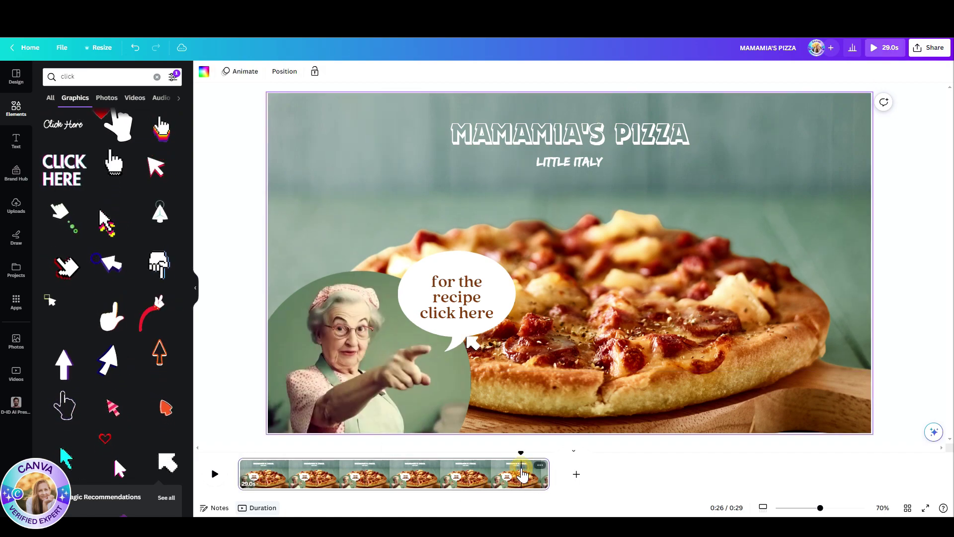
click(328, 478)
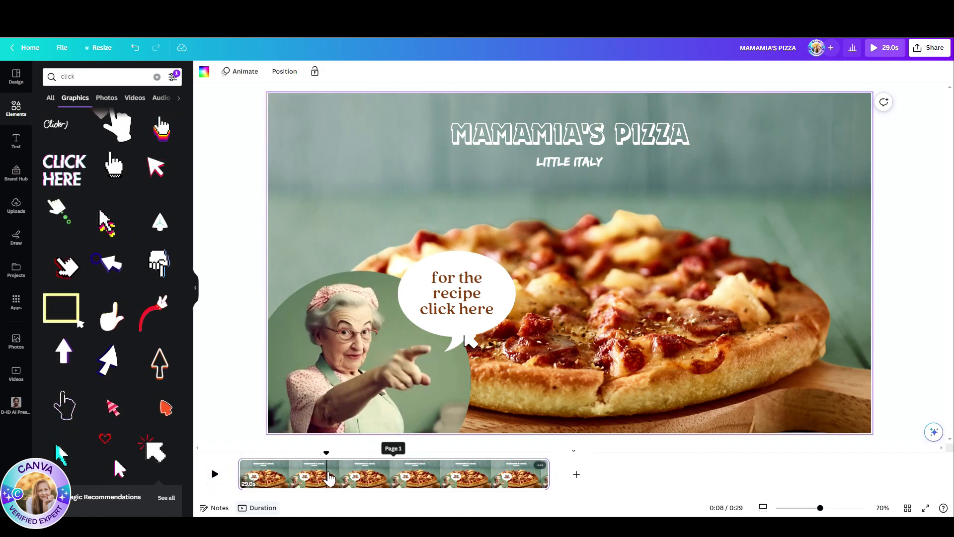
right_click(328, 478)
click(360, 433)
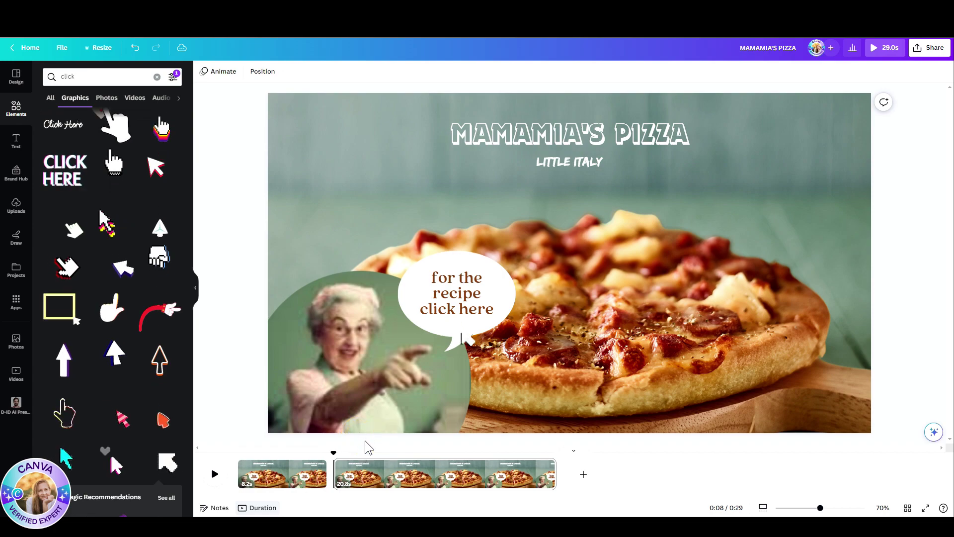
Trim the second clip to exactly 4.0 seconds
click(405, 475)
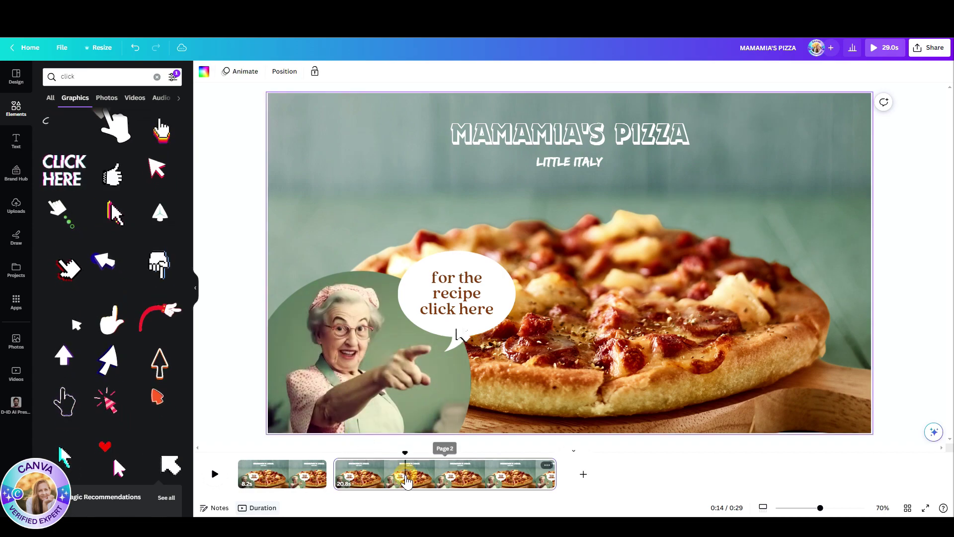
click(382, 396)
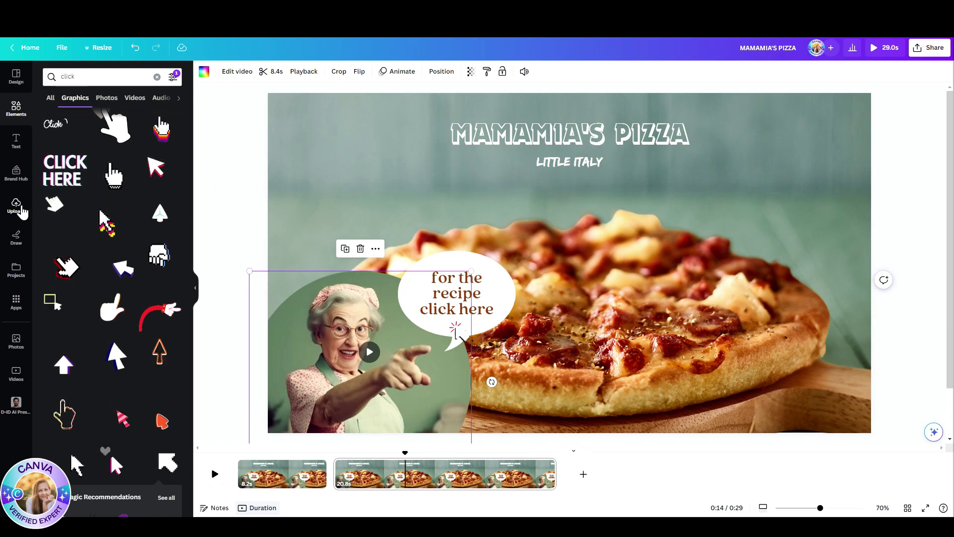
click(21, 208)
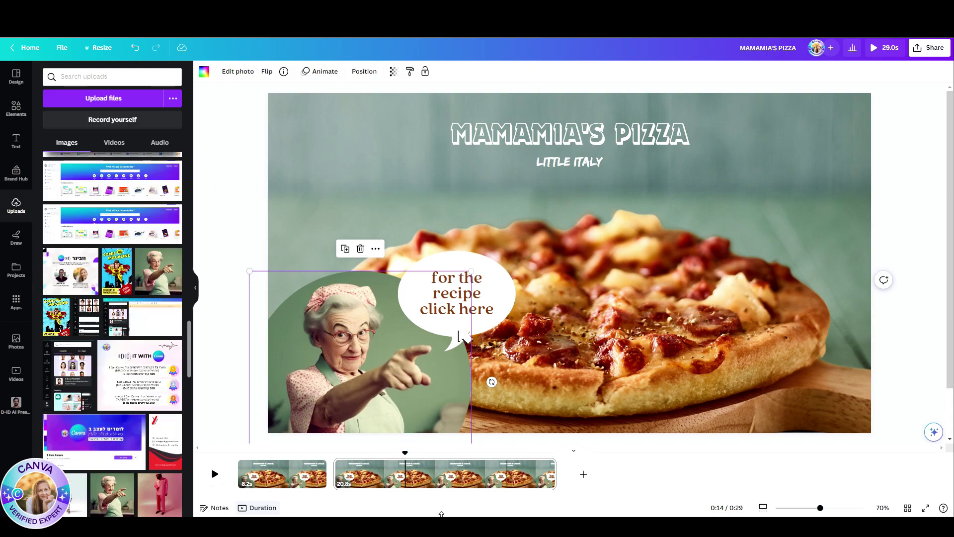
click(369, 475)
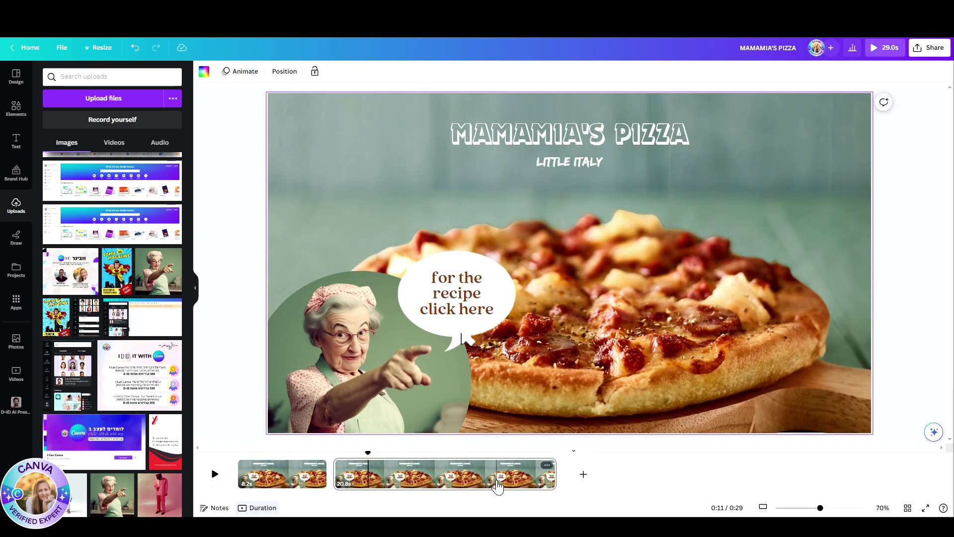
mouse_move(553, 469)
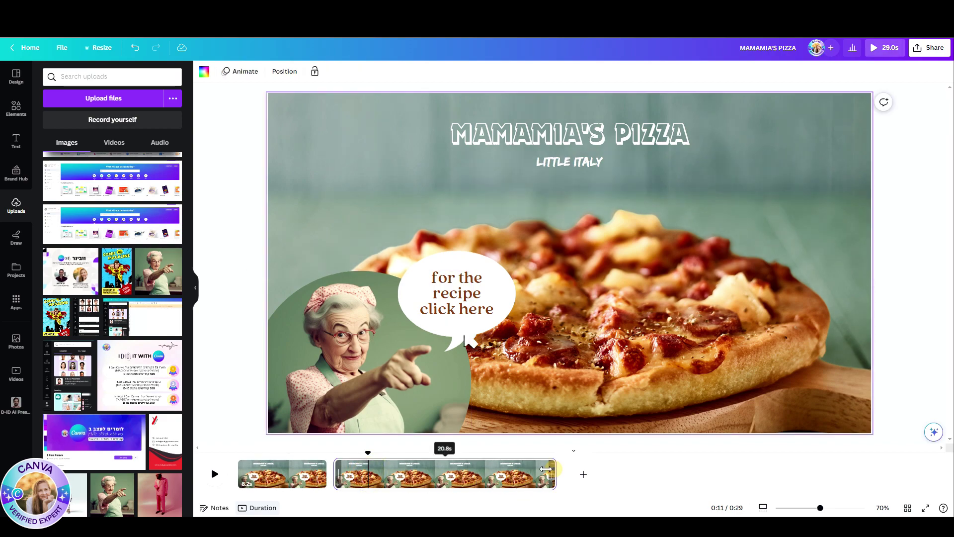
drag(546, 468, 375, 489)
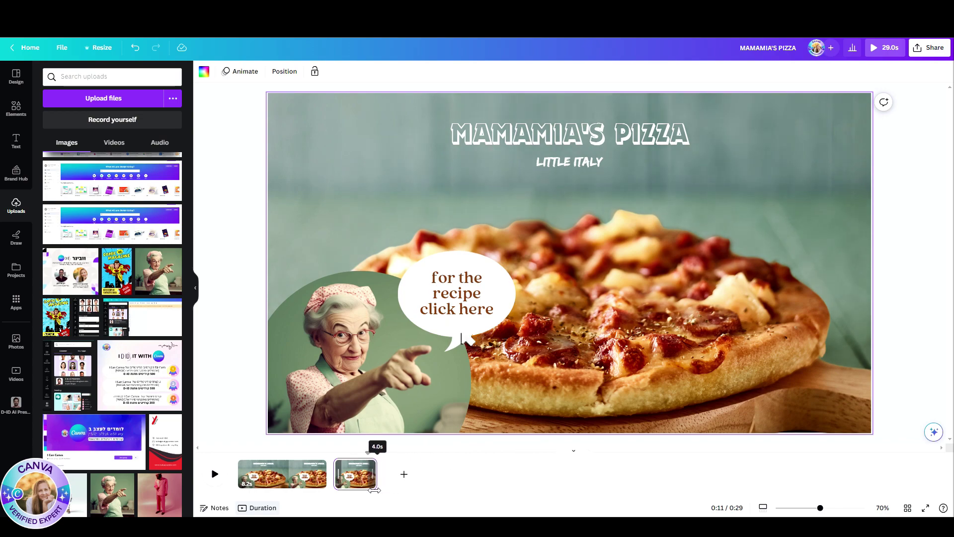
drag(375, 490, 376, 495)
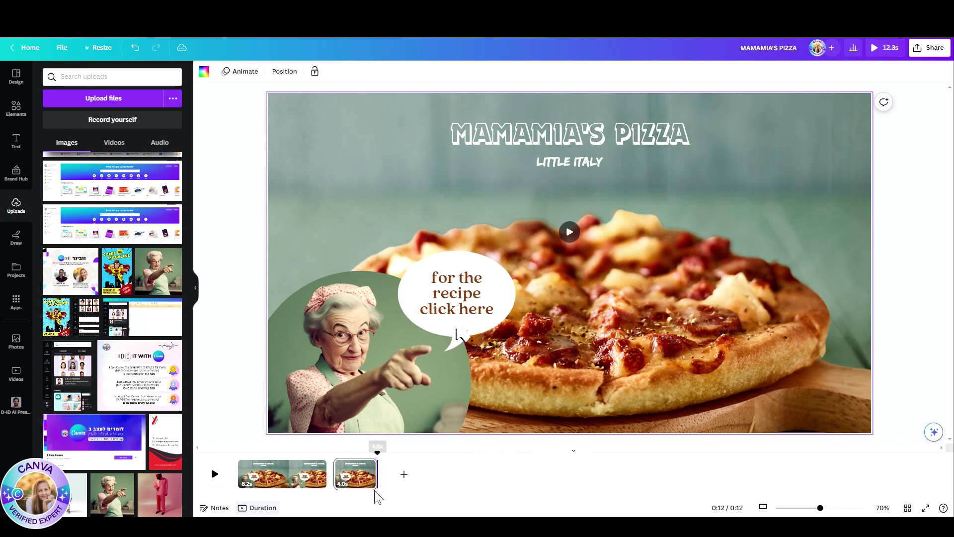
Join the two clips with a Dissolve transition, bringing the video to 11.8 s
click(316, 472)
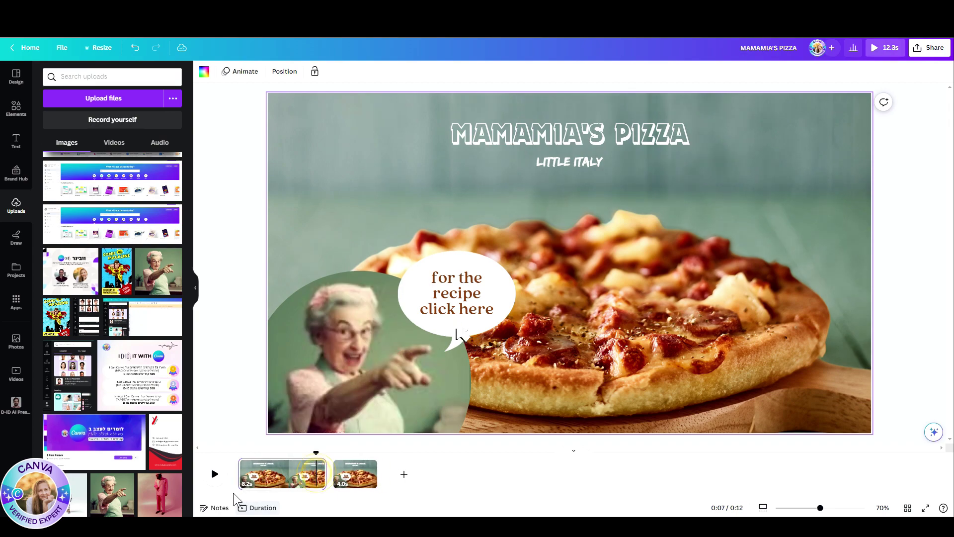
click(360, 485)
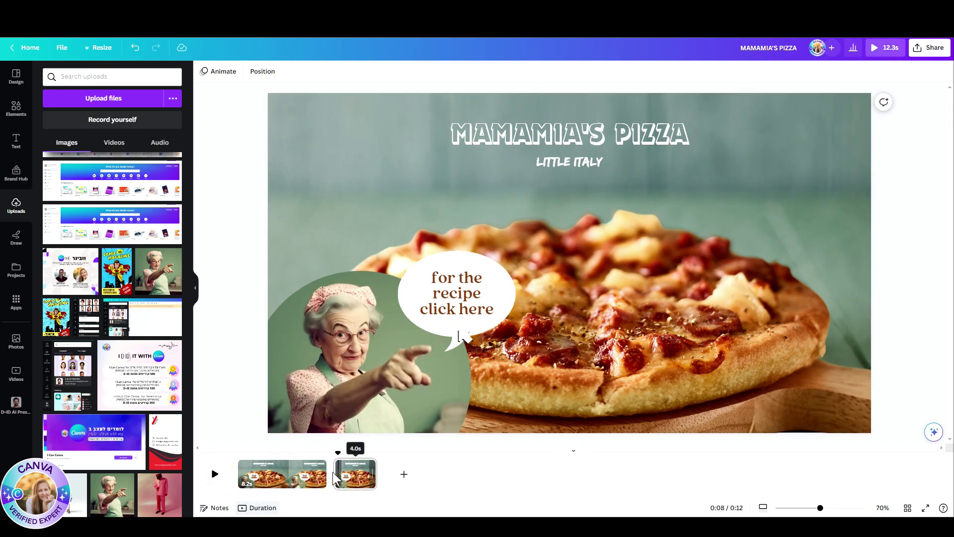
mouse_move(331, 472)
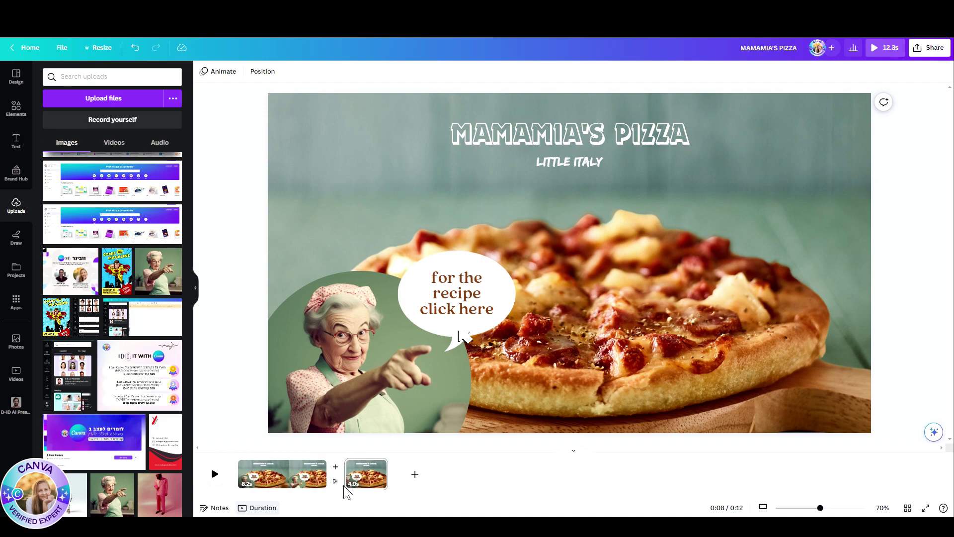
click(335, 482)
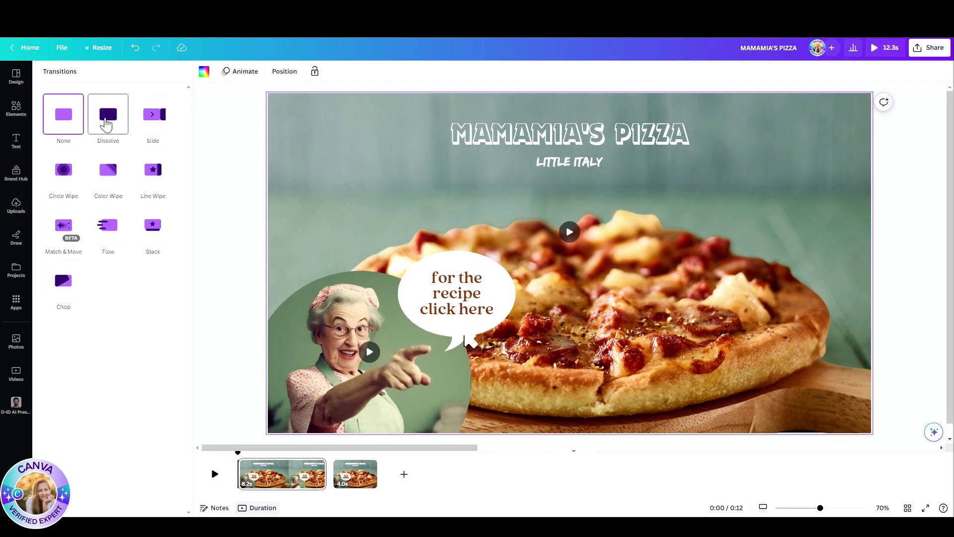
click(106, 123)
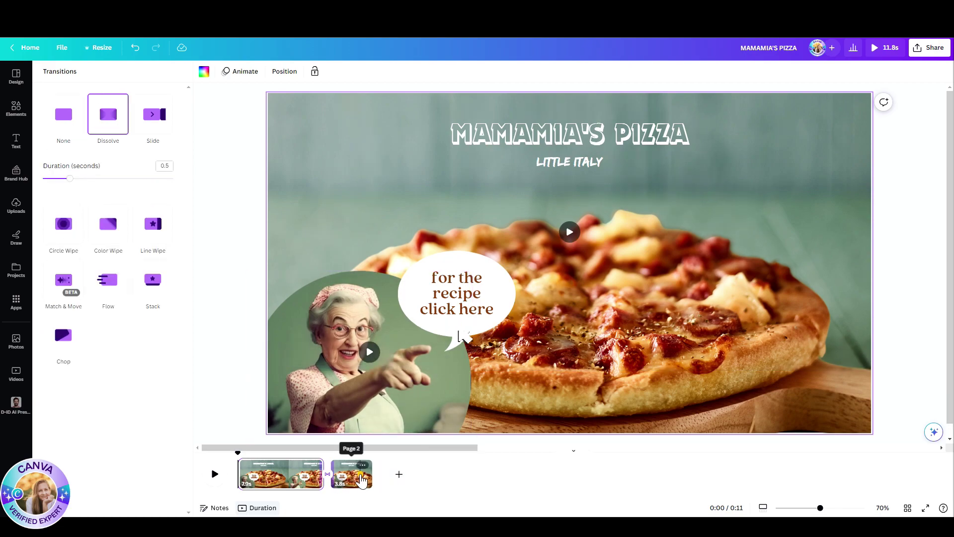
click(361, 479)
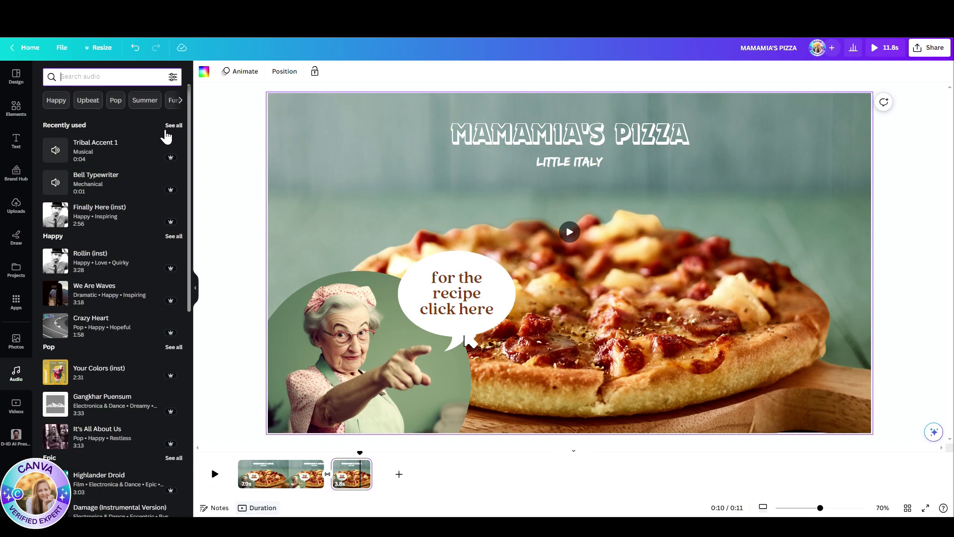
Add the recently used song 'A Poco a Poco' as background music under the video
click(174, 125)
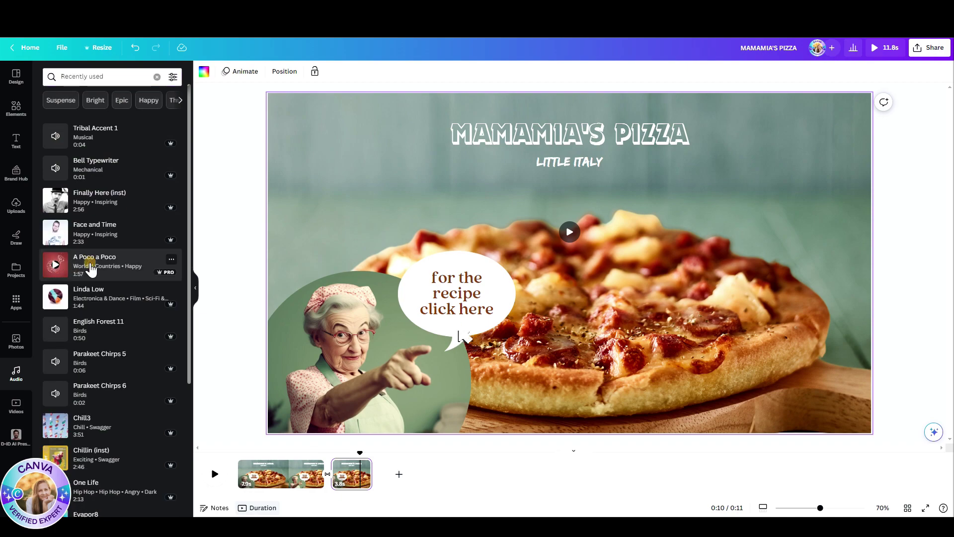
click(91, 269)
click(209, 435)
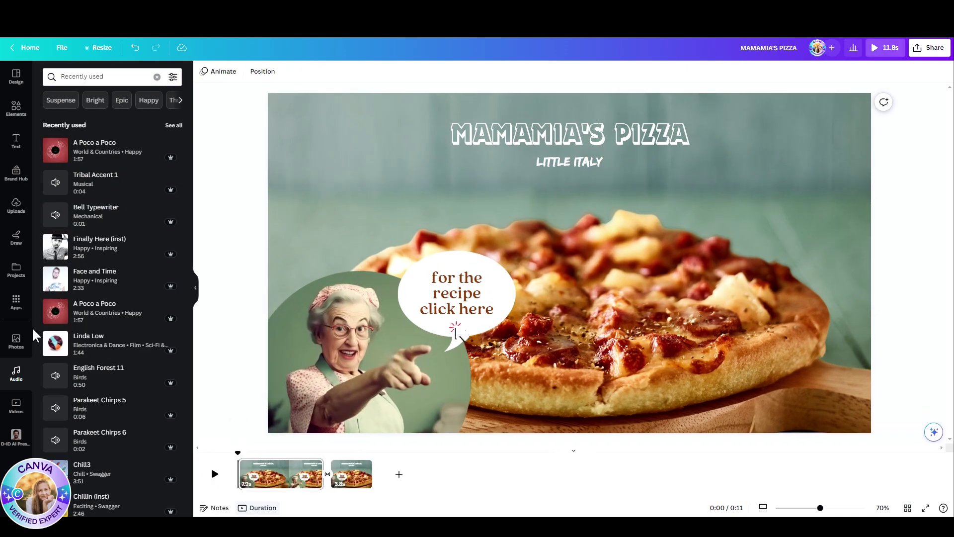
click(77, 315)
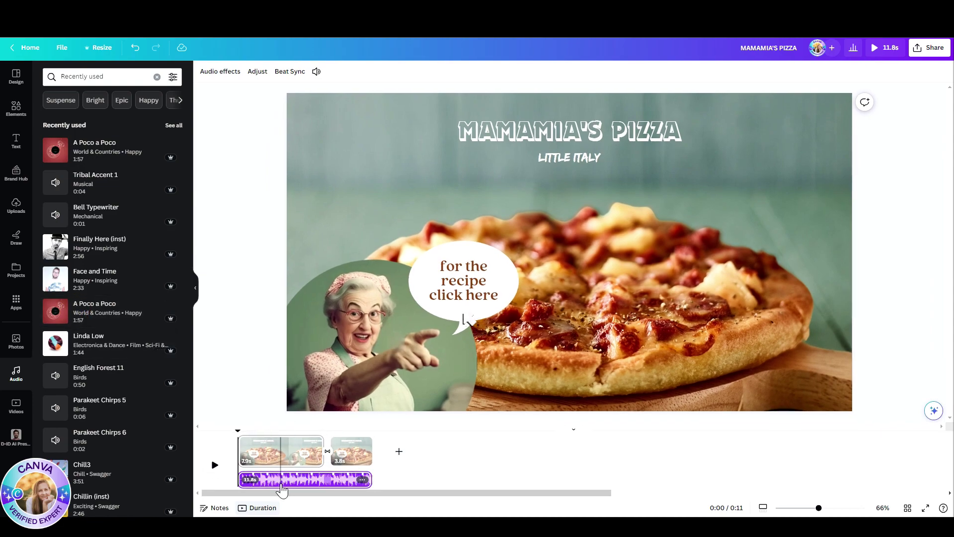
Give the music track a 2.9 s fade-out and lower its volume to 12
click(220, 71)
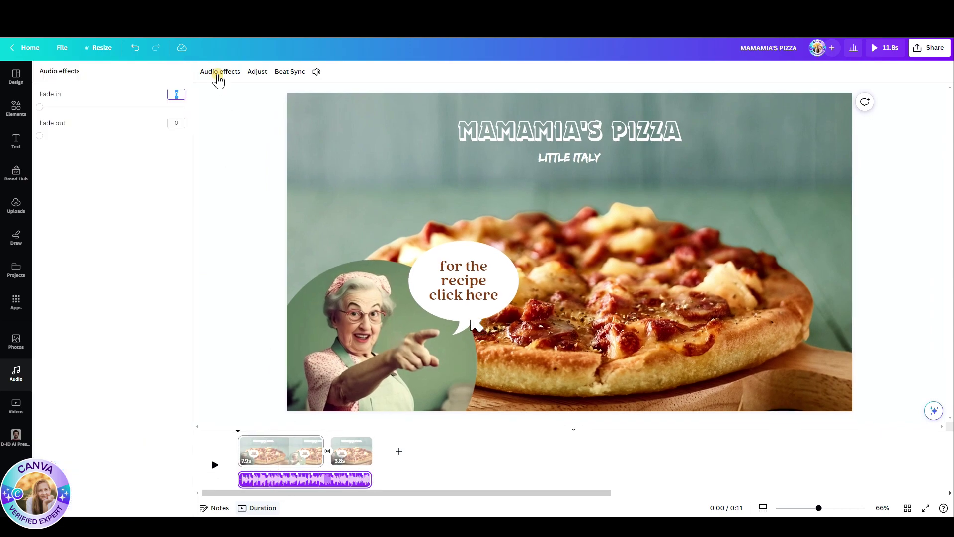
click(123, 135)
click(313, 484)
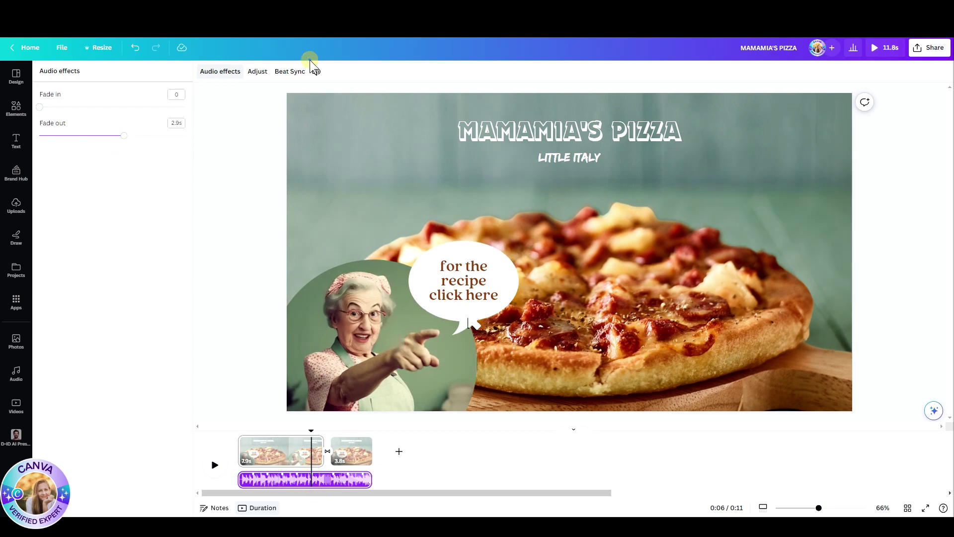
click(316, 72)
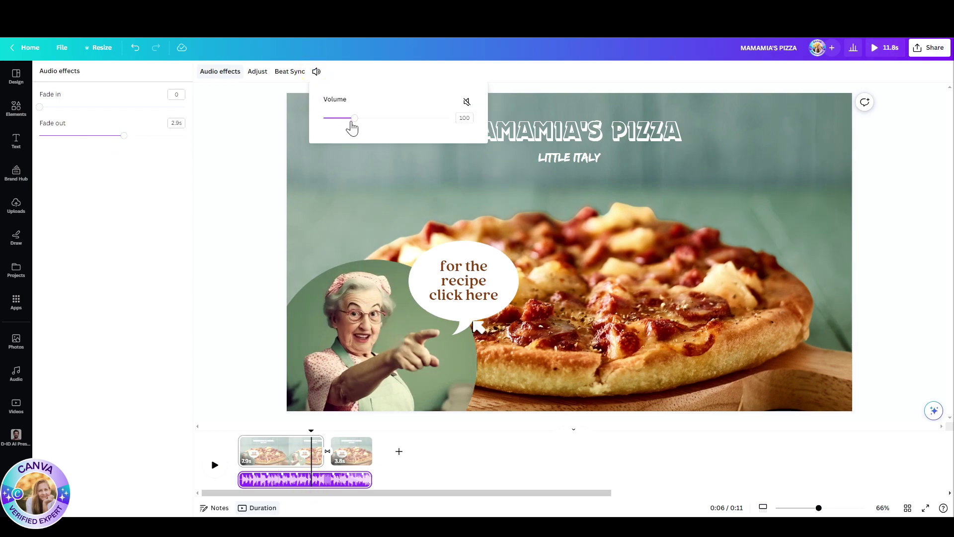
drag(354, 123, 327, 124)
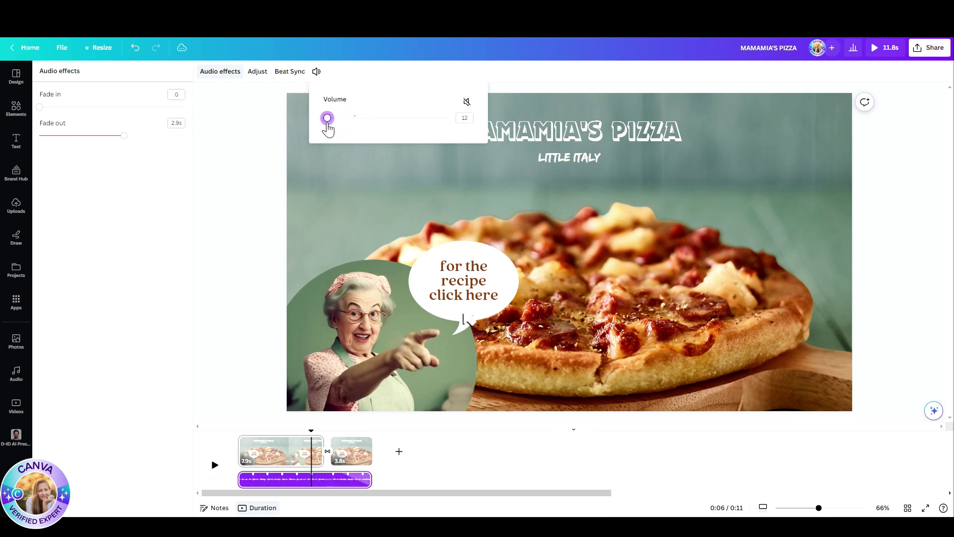
click(248, 446)
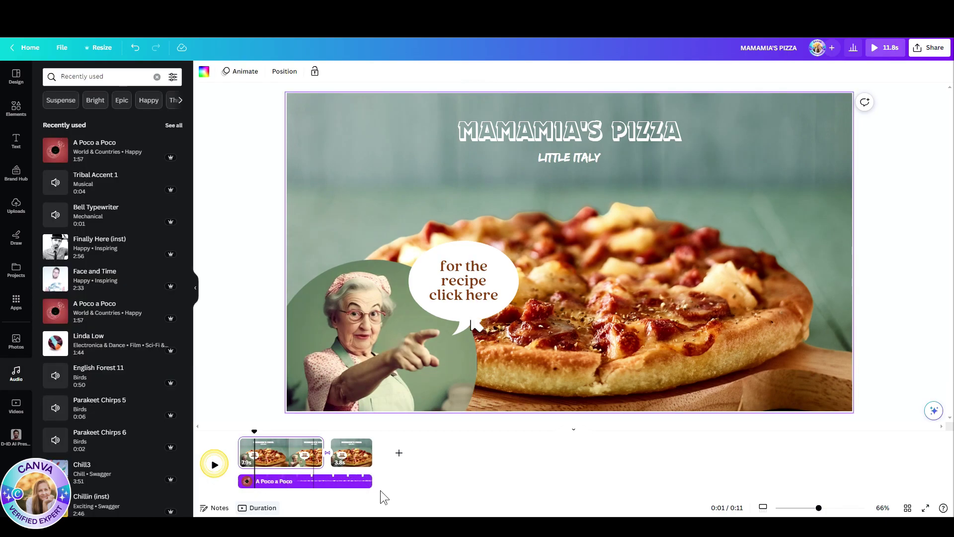